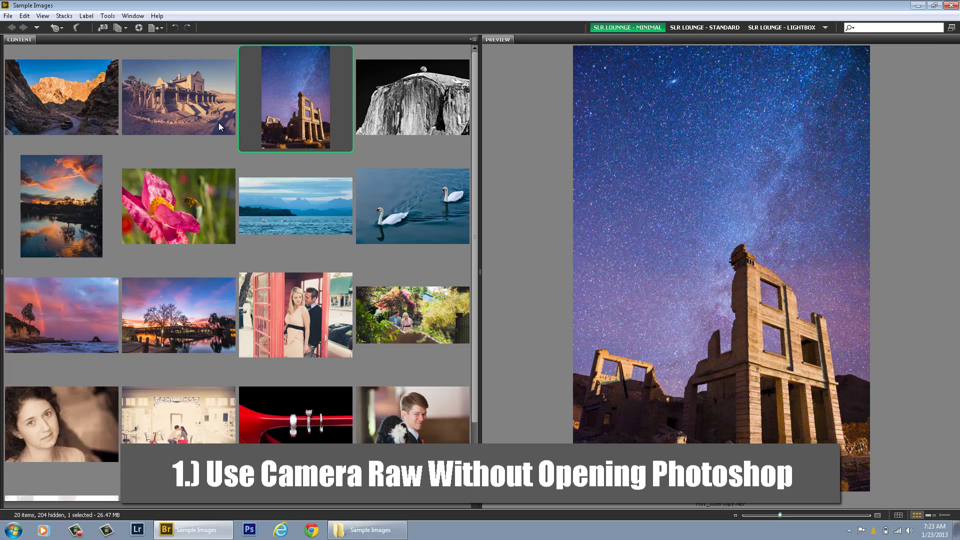
Turn on 'Double-Click Edits Camera Raw Settings in Bridge' in Preferences and confirm with OK.
left_click(24, 16)
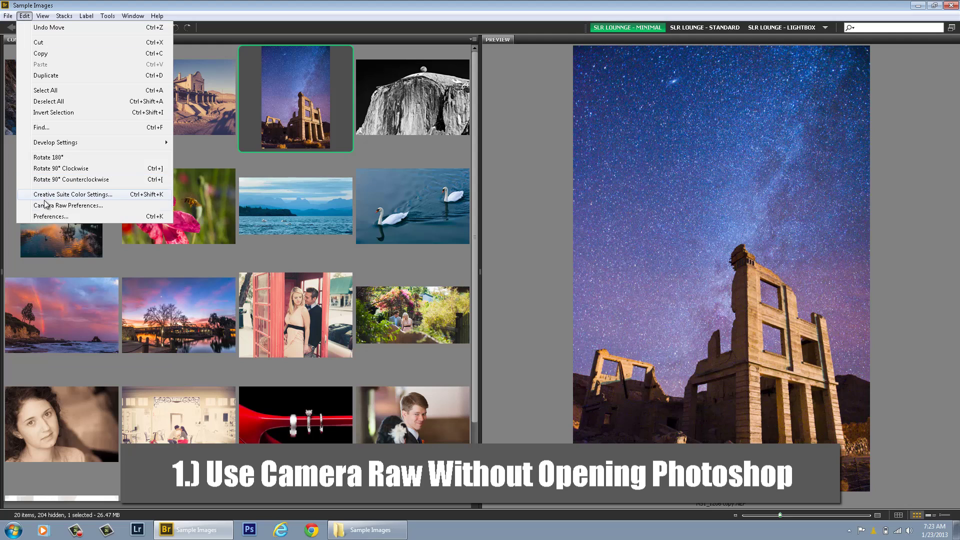
mouse_move(7, 16)
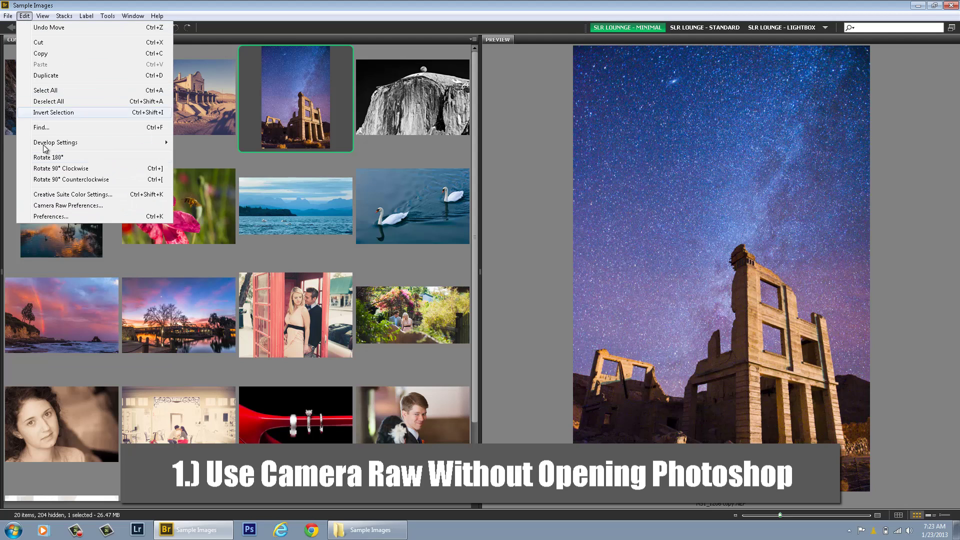
left_click(52, 217)
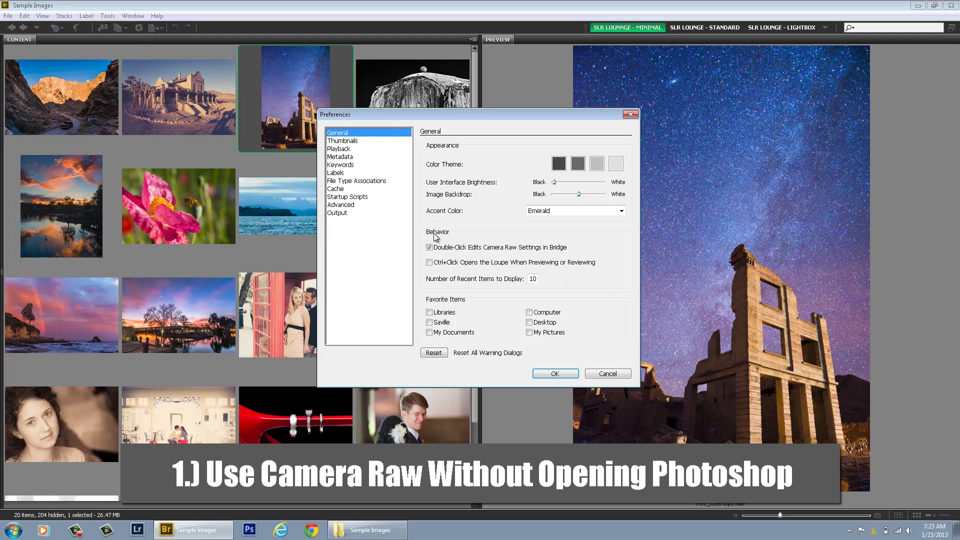
double_click(474, 247)
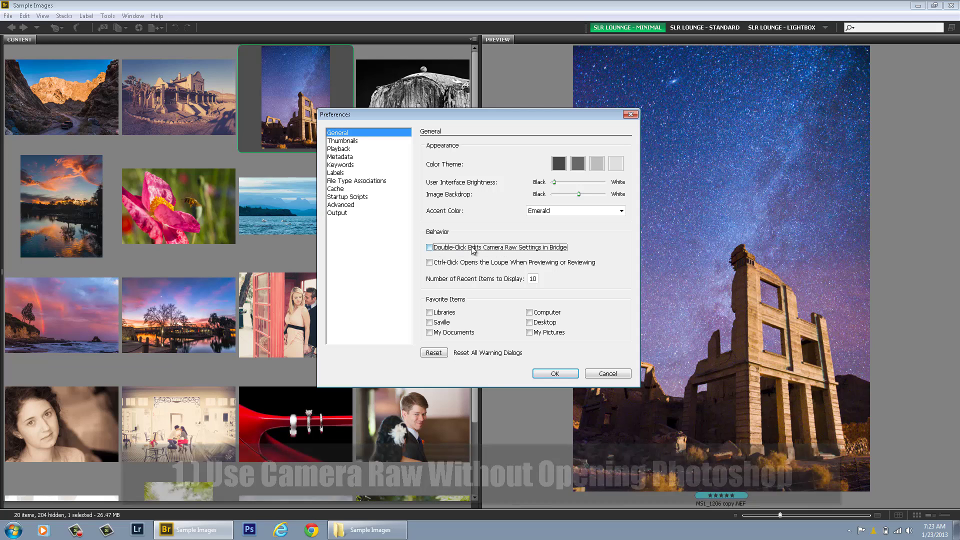
left_click(556, 374)
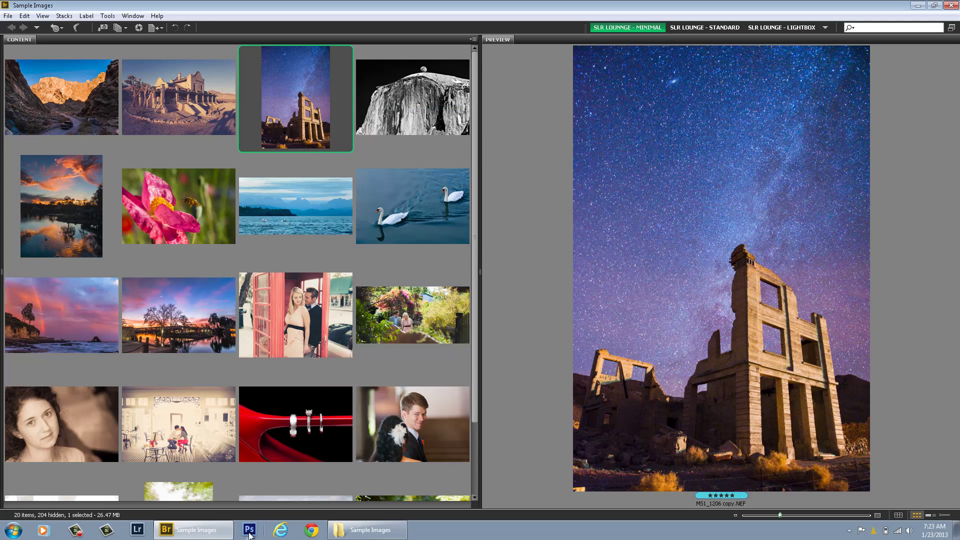
Lower Blacks on the star-sky ruin photo in Camera Raw, apply, then step to the next image and back.
double_click(305, 95)
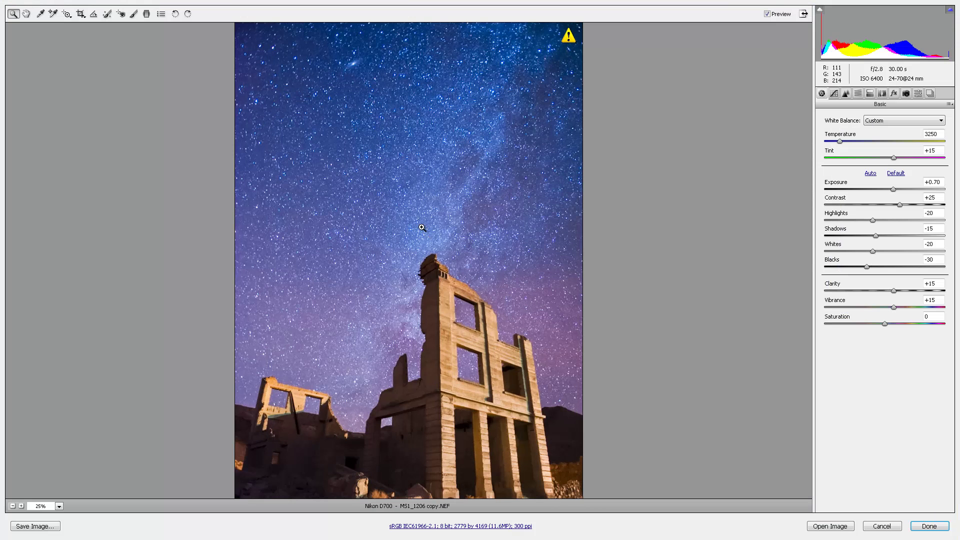
left_click(849, 270)
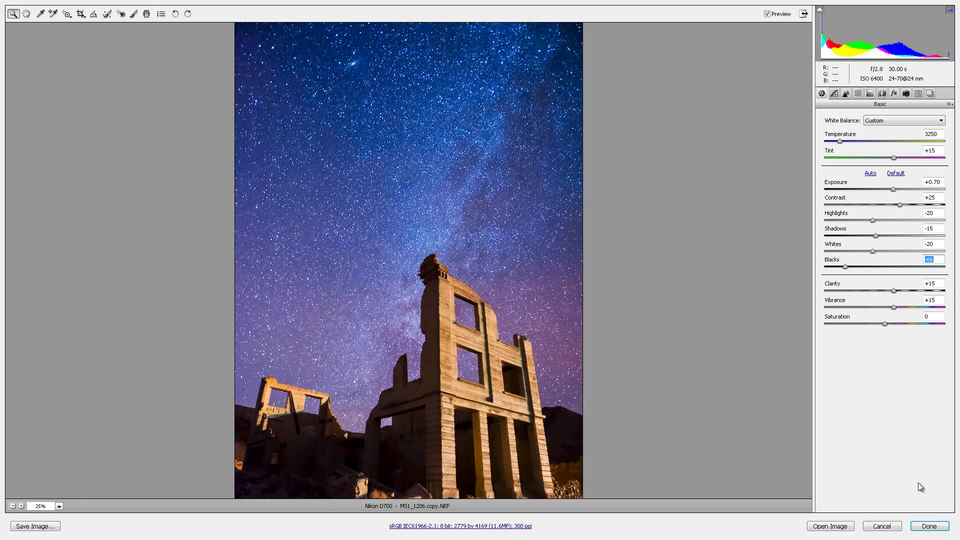
left_click(929, 526)
key("Right")
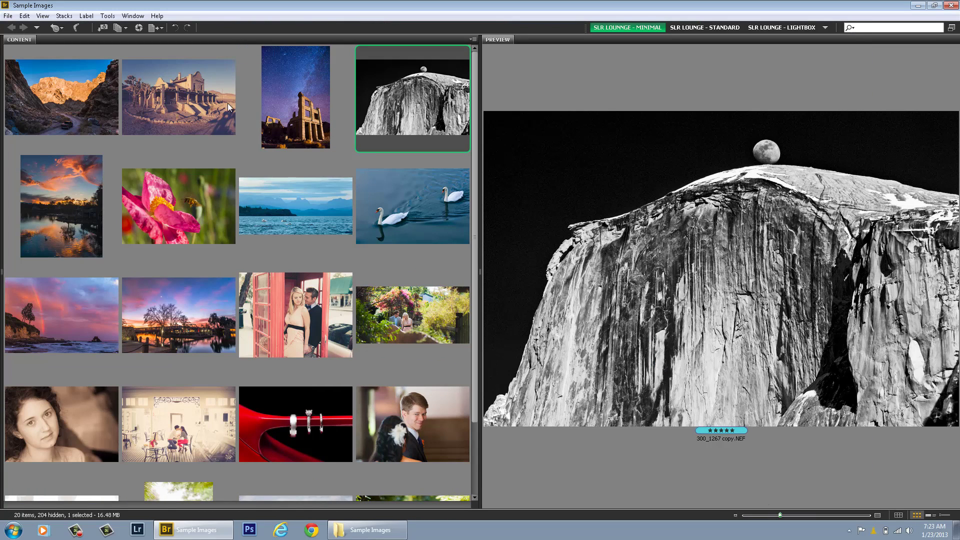
left_click(315, 118)
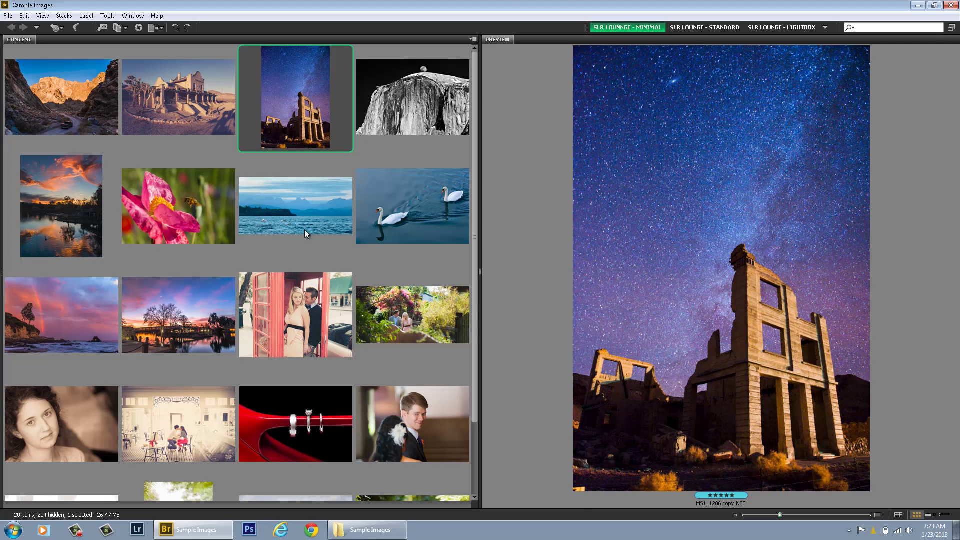
Open five photos through the lake JPEG together in Camera Raw, browse them, and click Done.
left_click(305, 229, "shift")
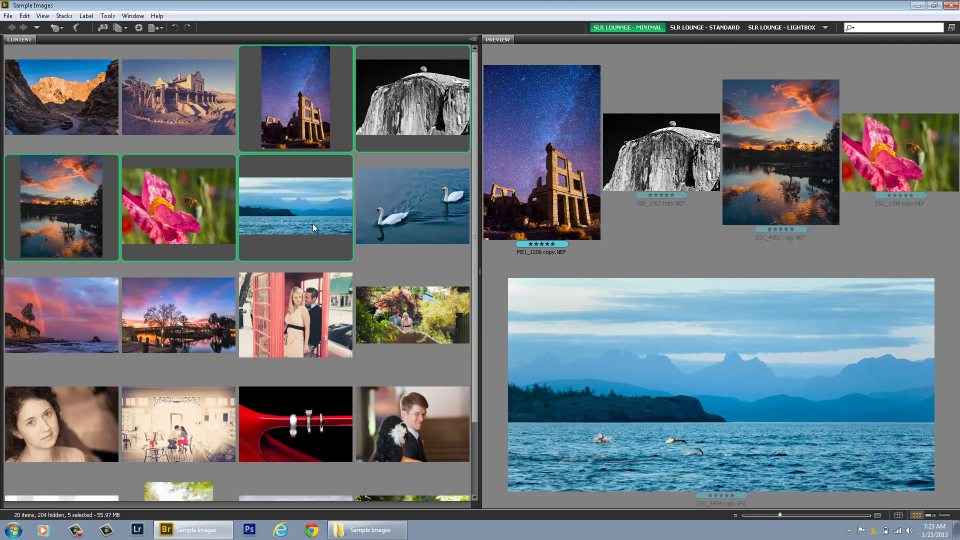
key("ctrl+r")
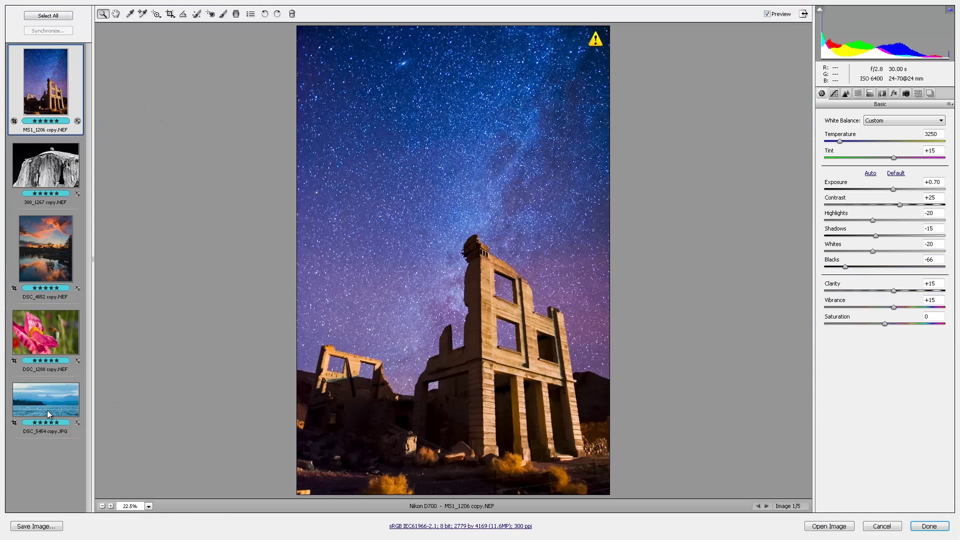
left_click(73, 155)
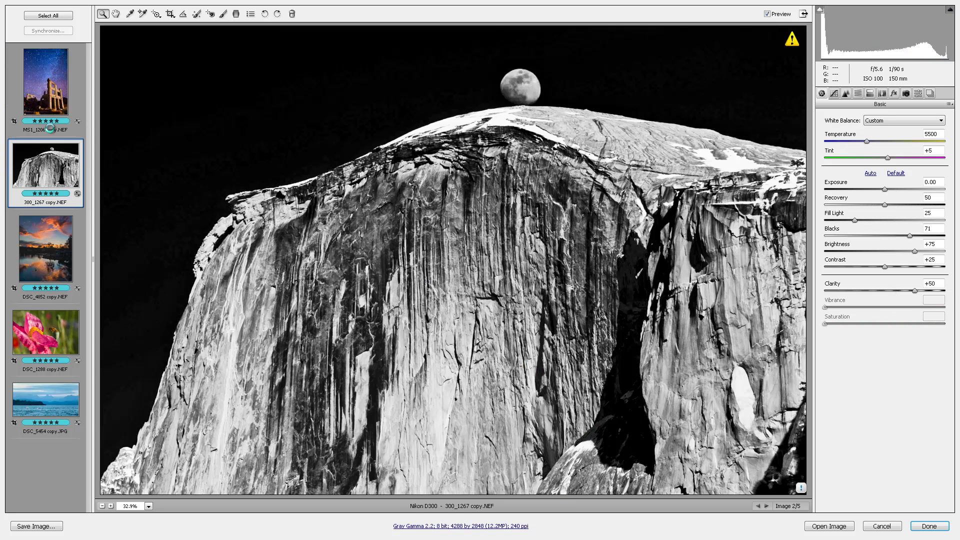
key("Down")
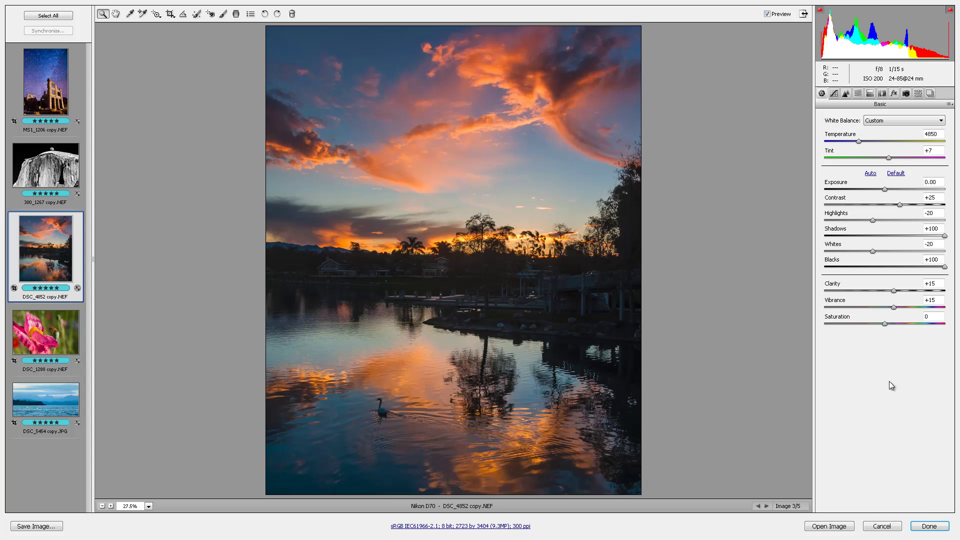
left_click(929, 526)
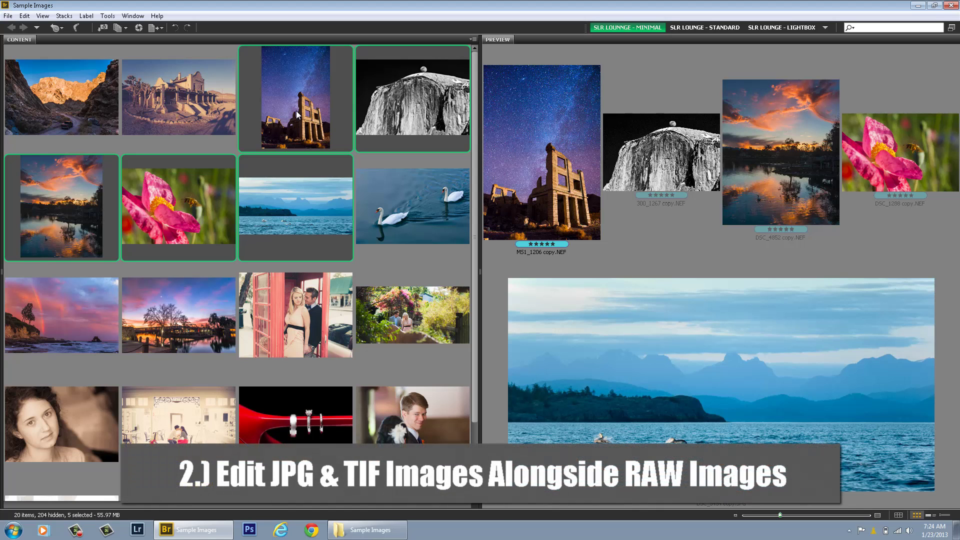
Open Camera Raw Preferences and keep JPEG handling at 'Automatically open all supported JPEGs'.
left_click(25, 16)
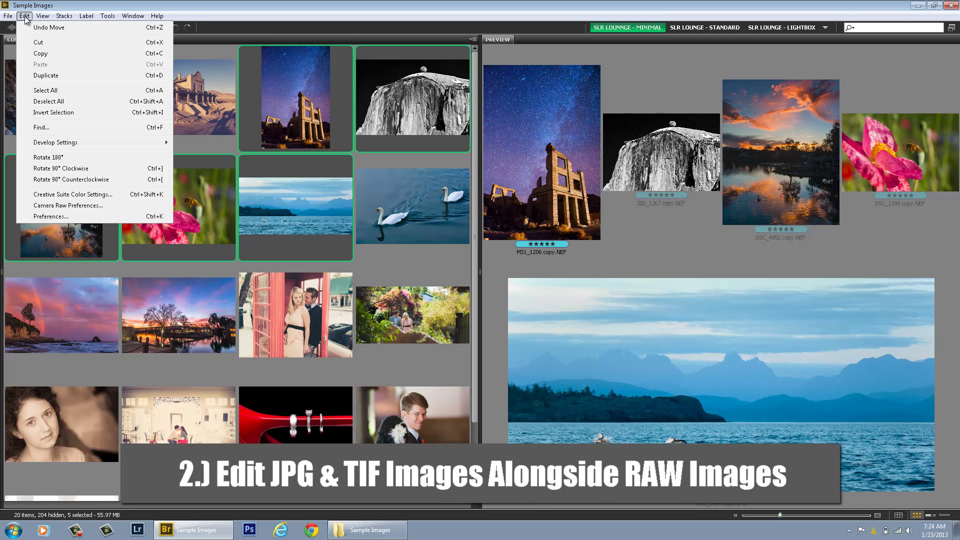
left_click(69, 206)
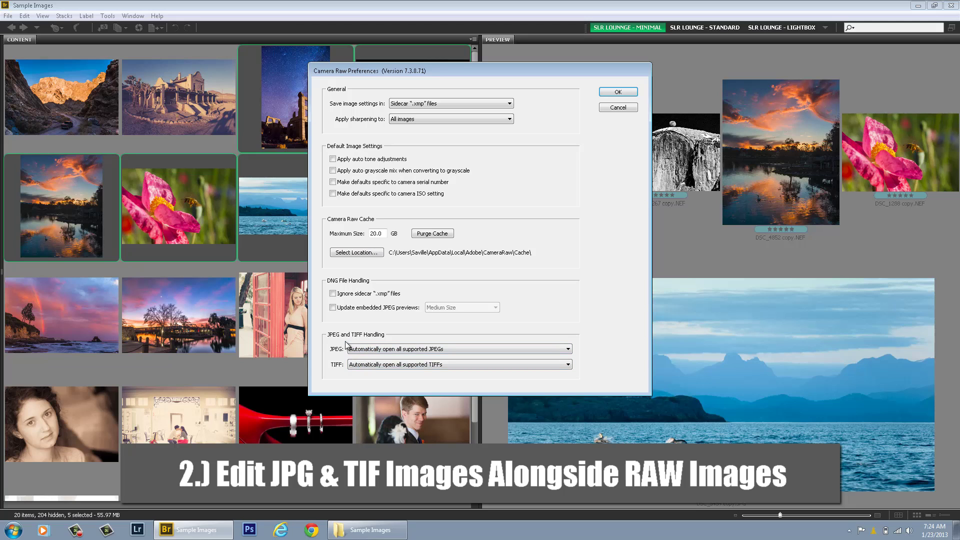
left_click(408, 351)
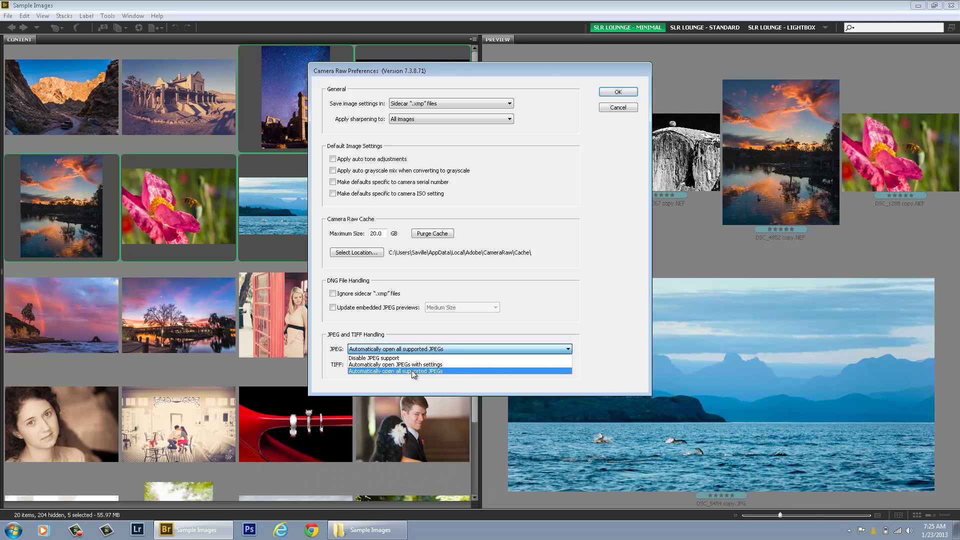
left_click(593, 348)
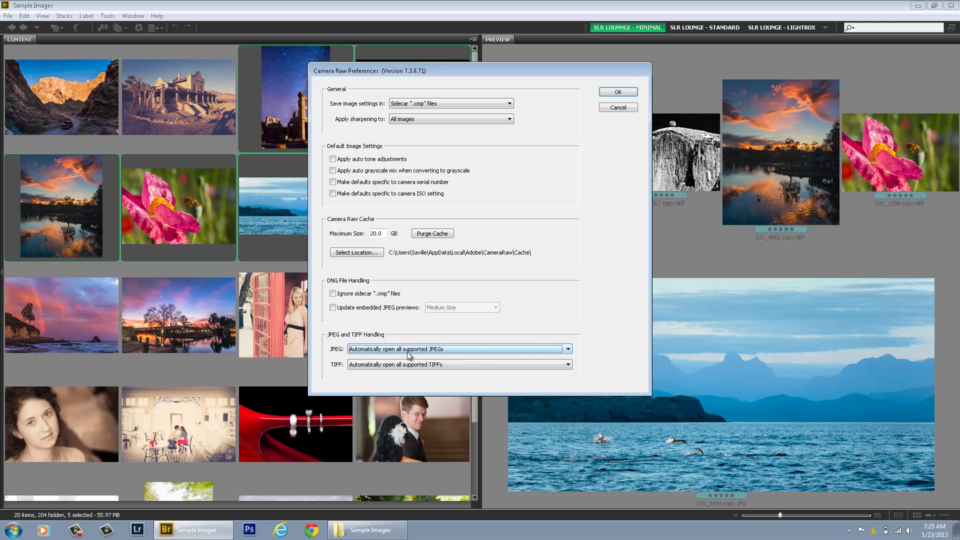
Cancel the preferences, select the sepia portrait and seascape JPEGs, and open both in Camera Raw.
left_click(618, 108)
left_click(96, 399)
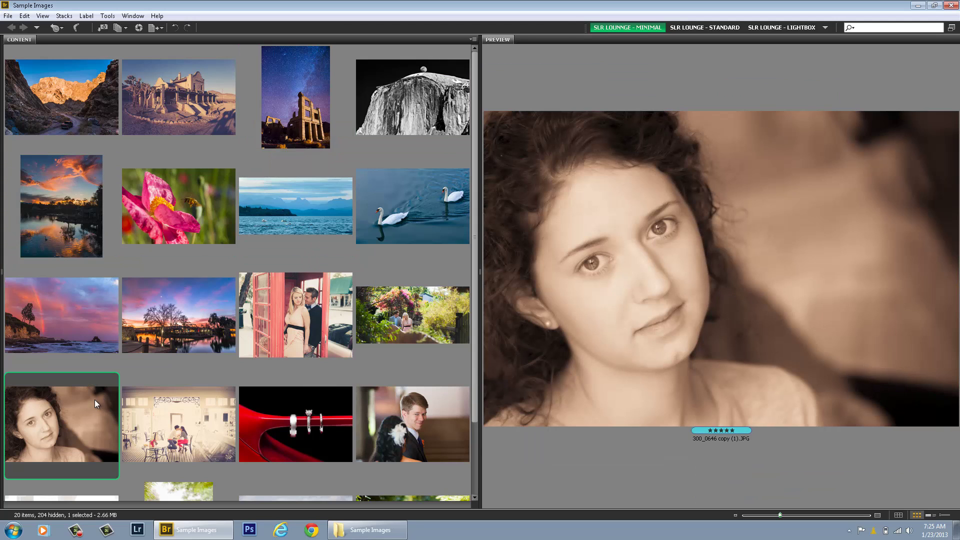
left_click(295, 215, "ctrl")
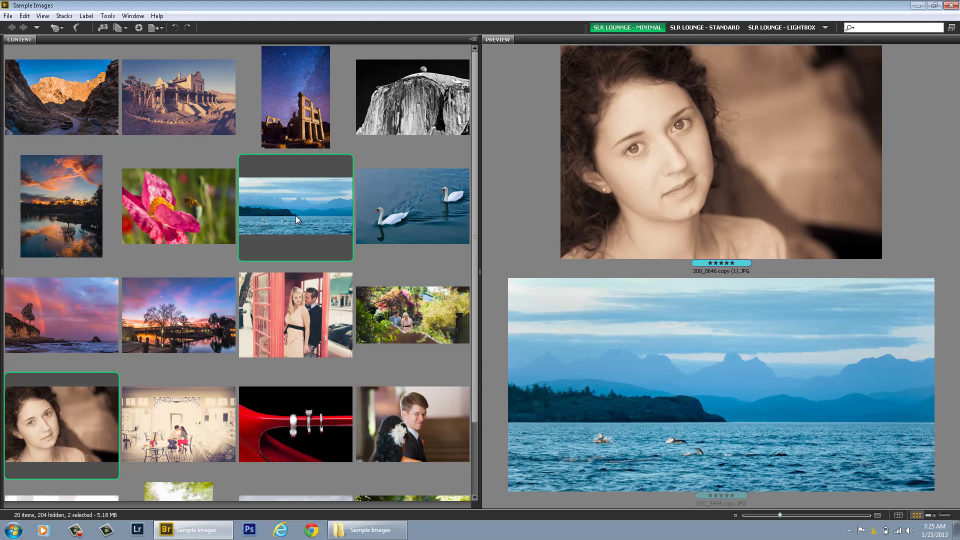
double_click(296, 215)
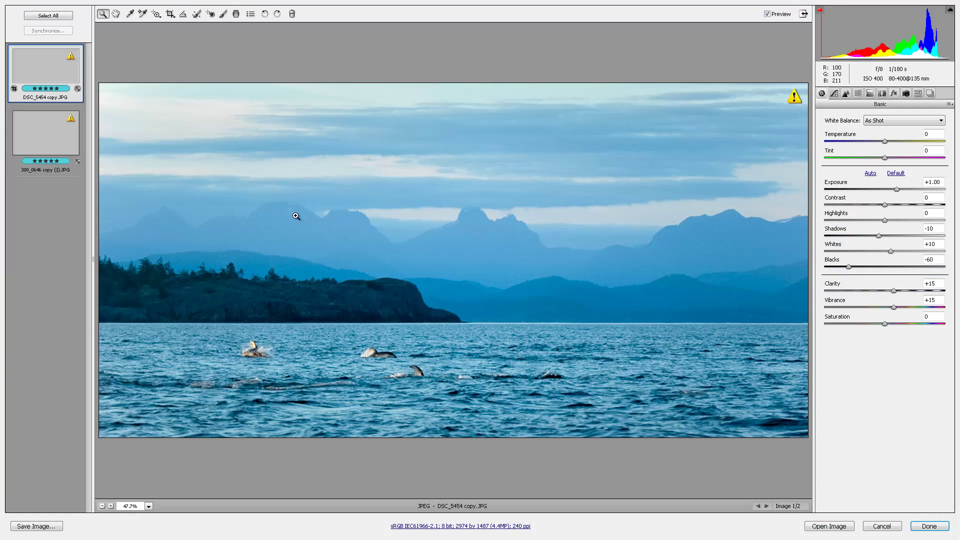
Keep the sepia portrait's white balance at As Shot and finish back to Bridge.
left_click(58, 147)
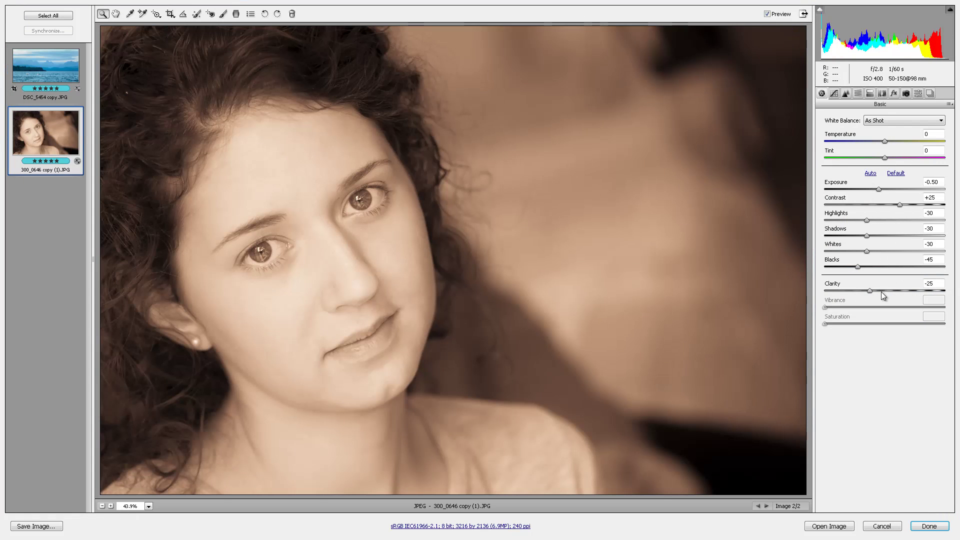
left_click(897, 122)
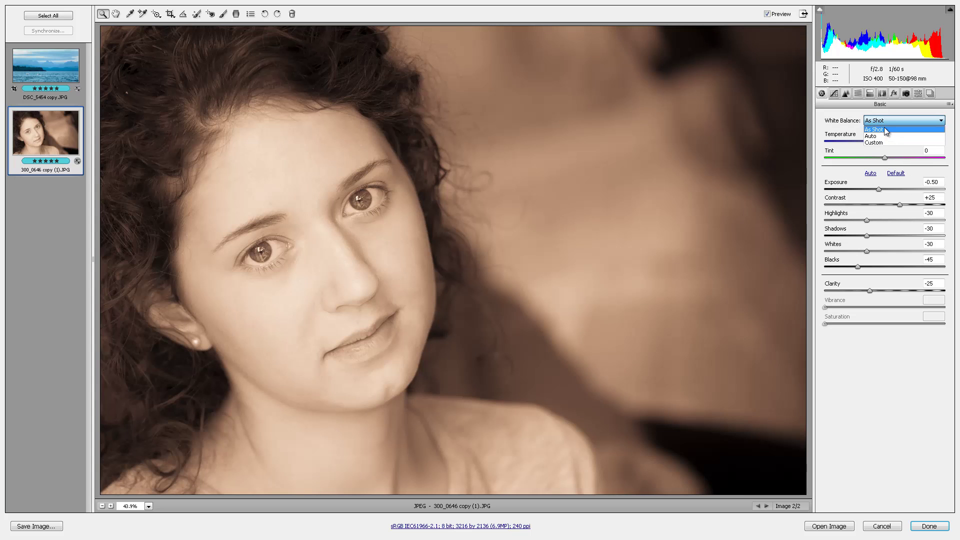
left_click(886, 131)
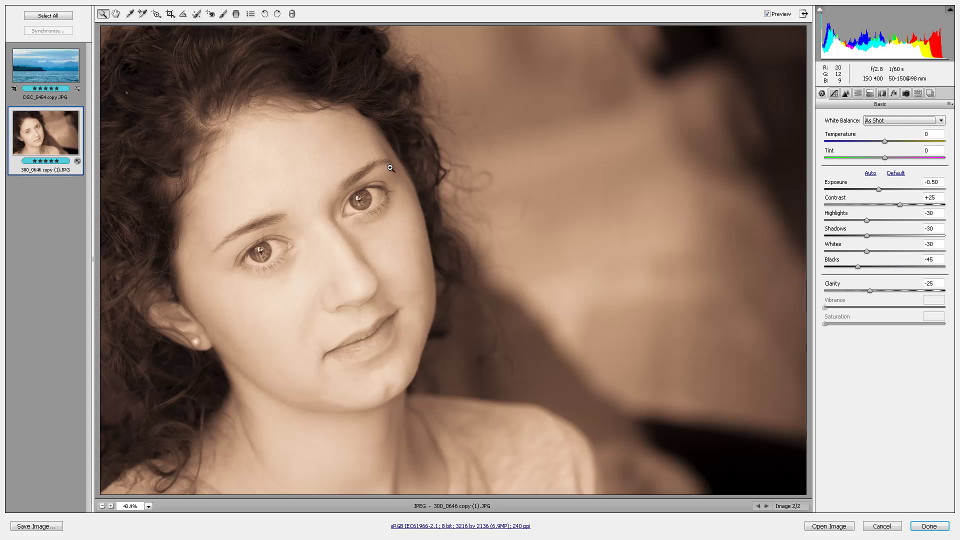
left_click(929, 528)
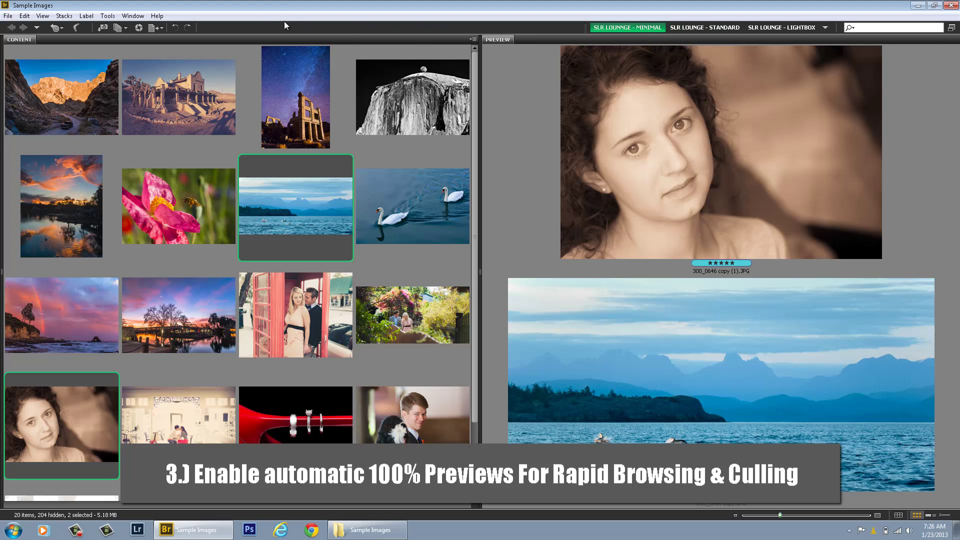
Show the path bar and open its preview quality choices for Always High Quality and 100% previews.
left_click(133, 16)
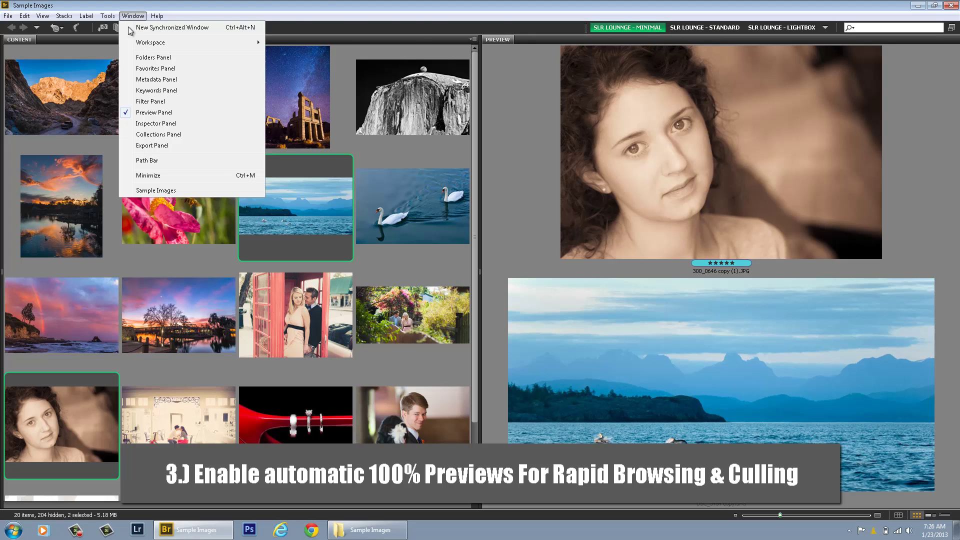
left_click(150, 162)
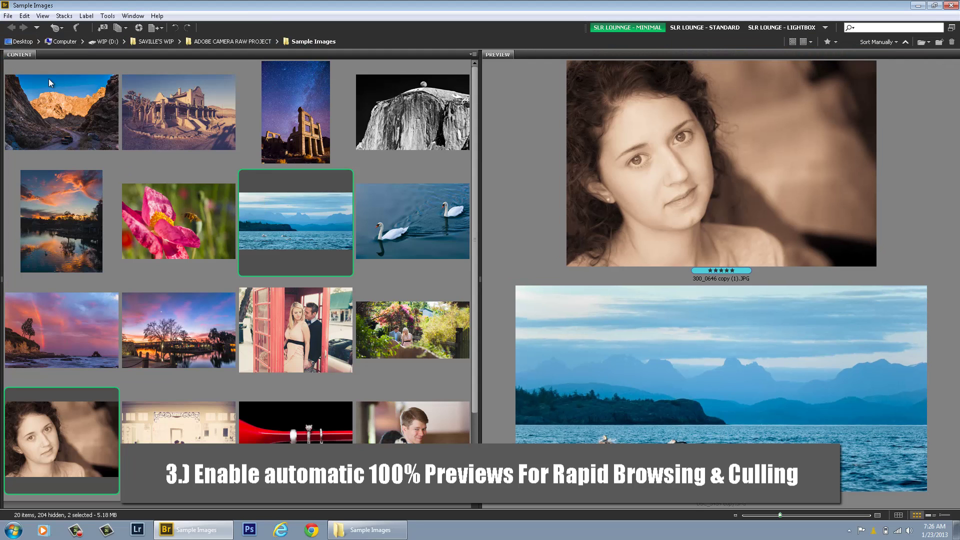
left_click(812, 41)
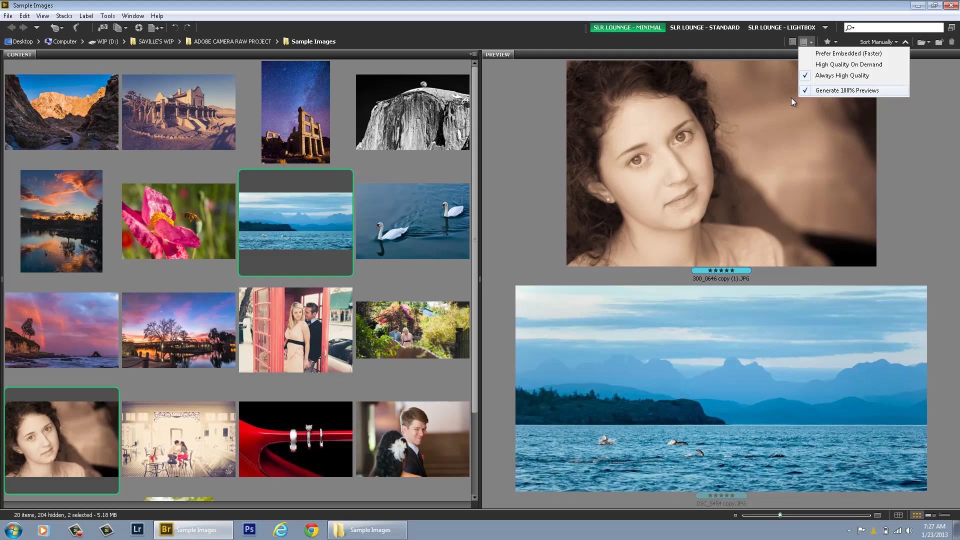
Step through the high-quality previews from the swan to the pink flower with the bee, then recheck quality options.
left_click(403, 218)
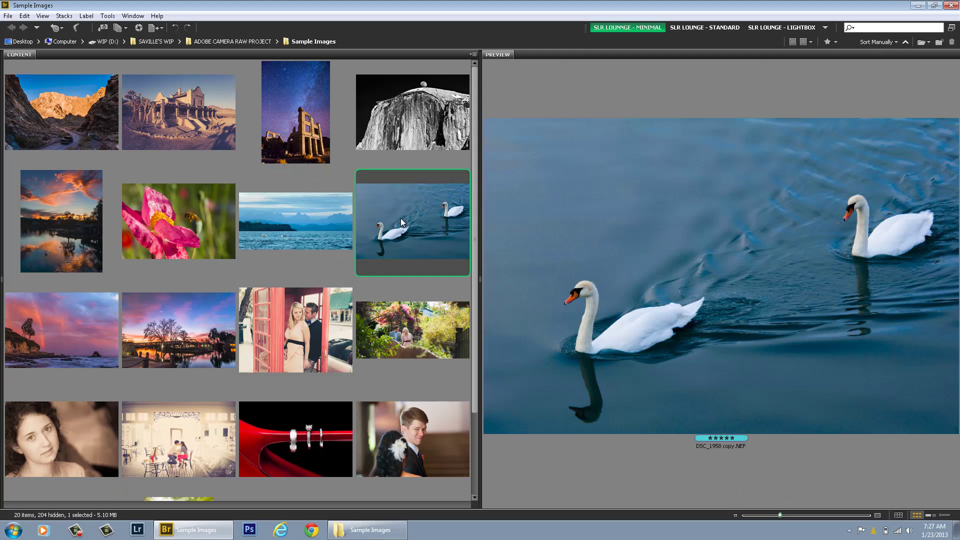
key("Right")
key("Right")
key("Right")
key("Right")
key("Right")
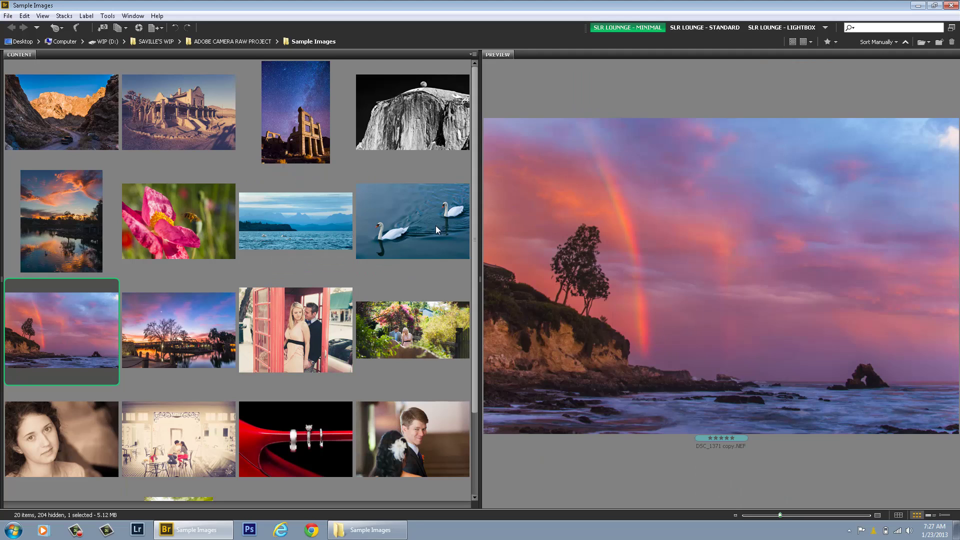
key("Right")
key("Right")
key("Right")
key("Right")
key("Right")
key("Right")
key("Up")
key("Up")
key("Left")
key("Up")
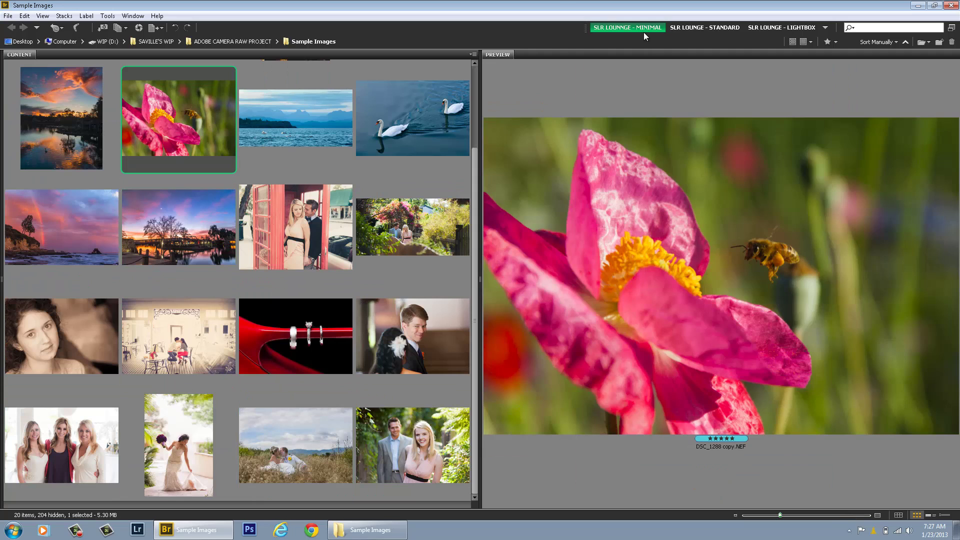
left_click(810, 43)
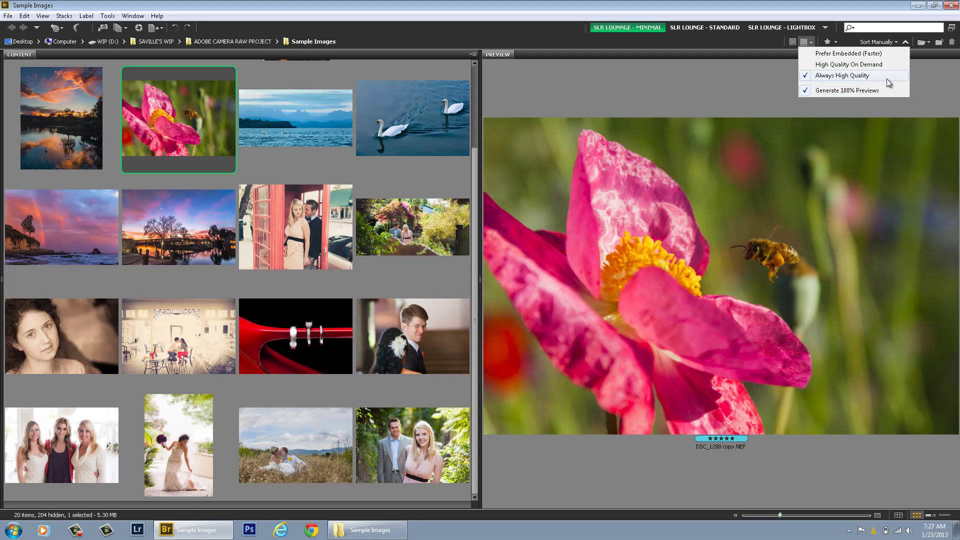
Enable Keep 100% Previews In Cache in the Cache preferences and click OK.
left_click(845, 91)
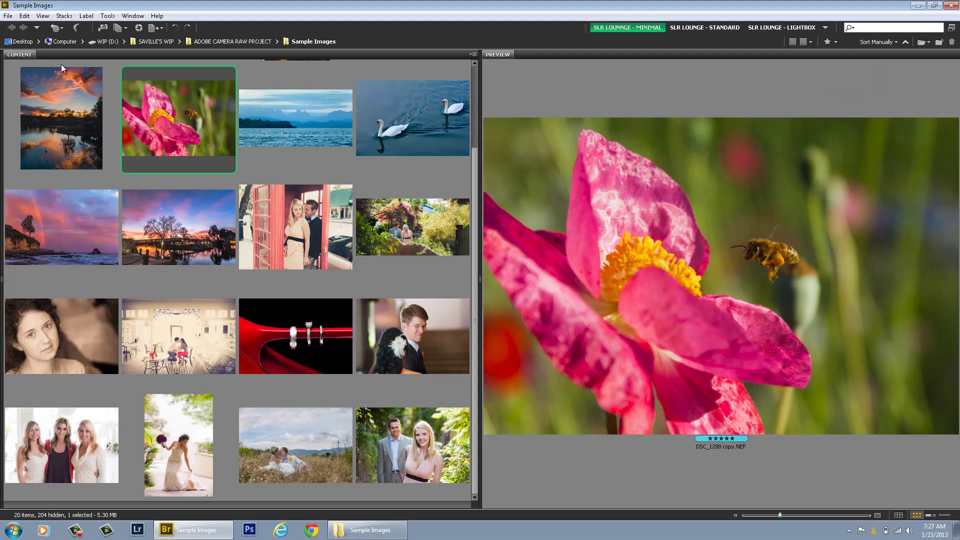
left_click(25, 17)
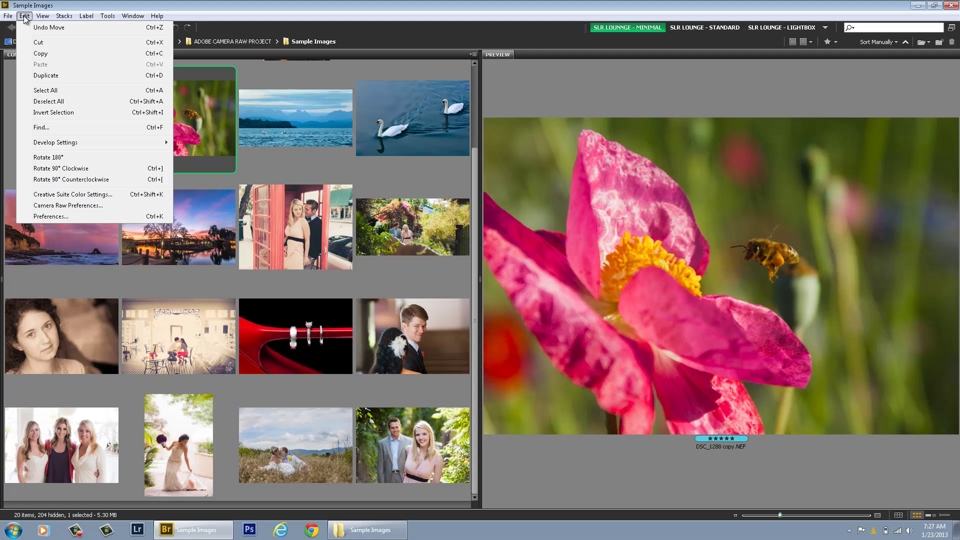
left_click(25, 17)
left_click(24, 17)
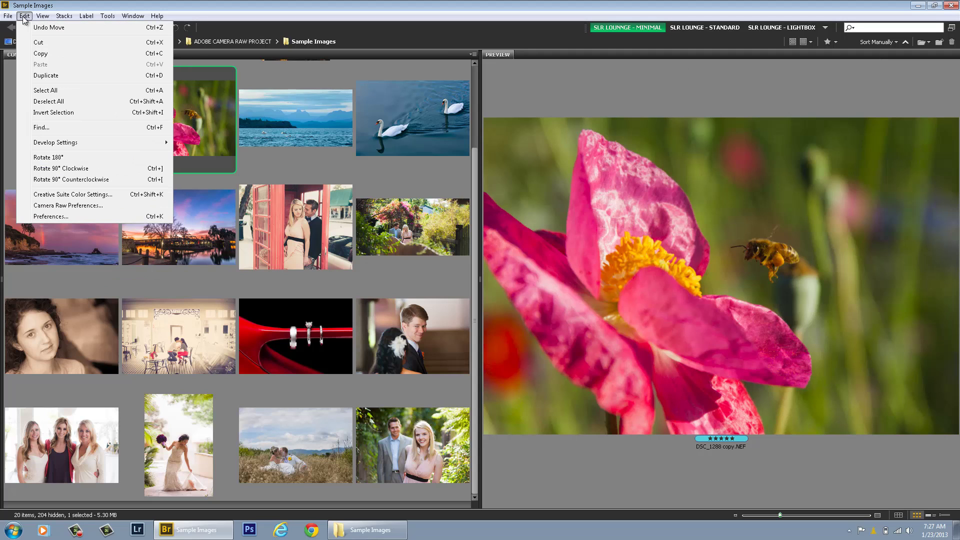
left_click(48, 217)
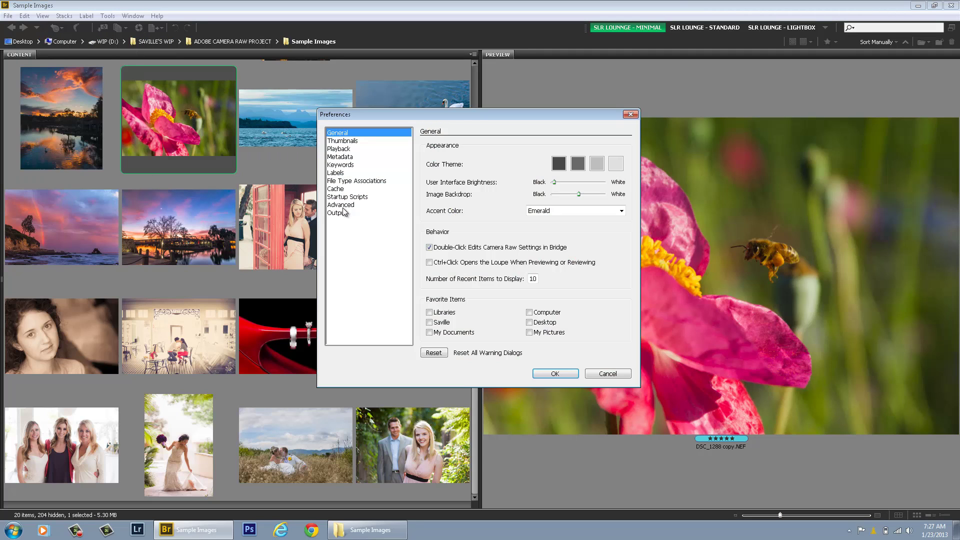
left_click(343, 190)
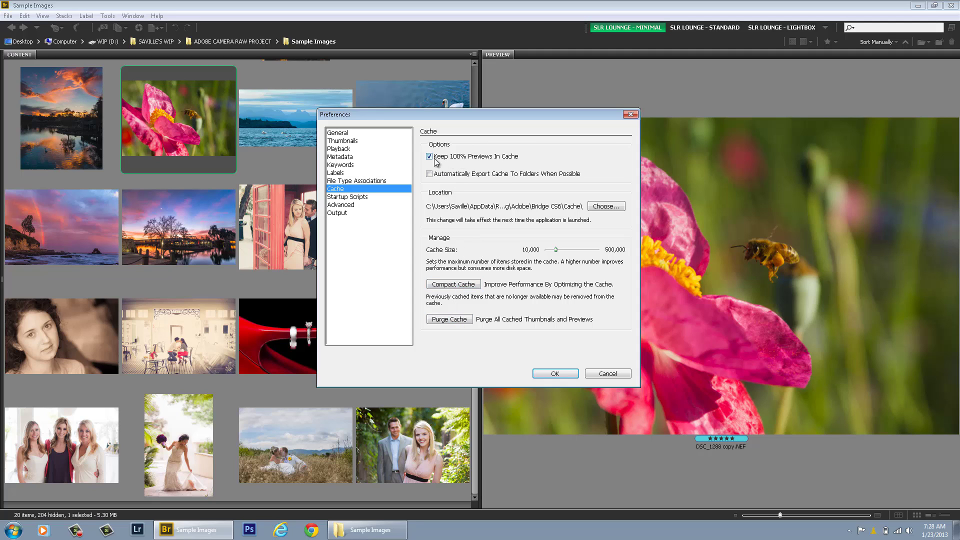
left_click(555, 374)
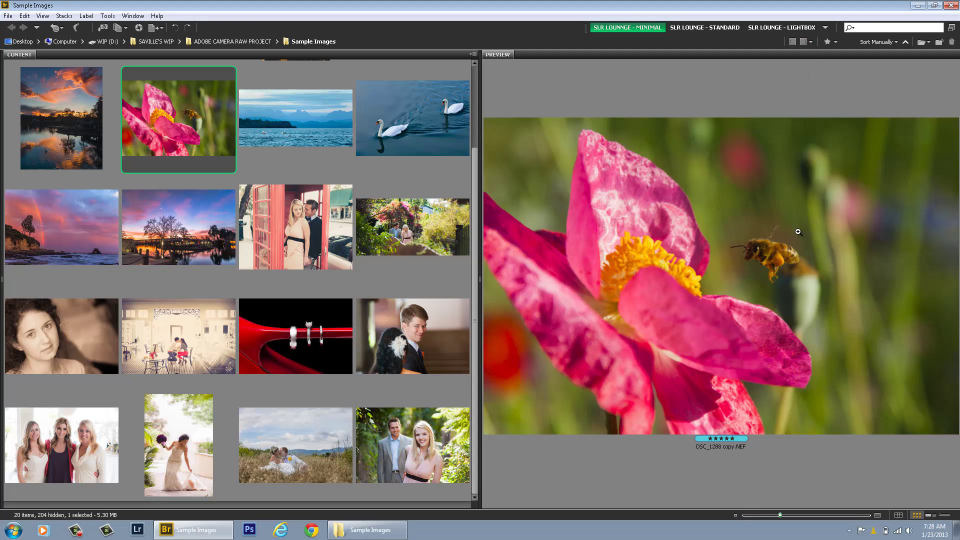
Inspect the bee at 100% with the loupe, sliding it across the bee.
left_click(760, 259)
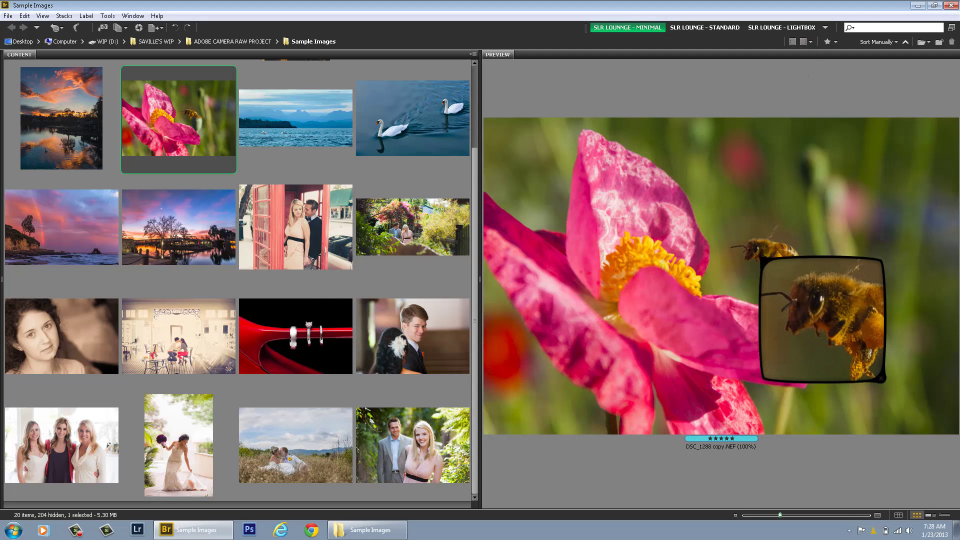
left_click_drag(814, 315, 824, 313)
left_click(824, 313)
Loupe the front swan's head in the swan photo, then arrow away and back to it.
left_click(430, 153)
left_click(591, 292)
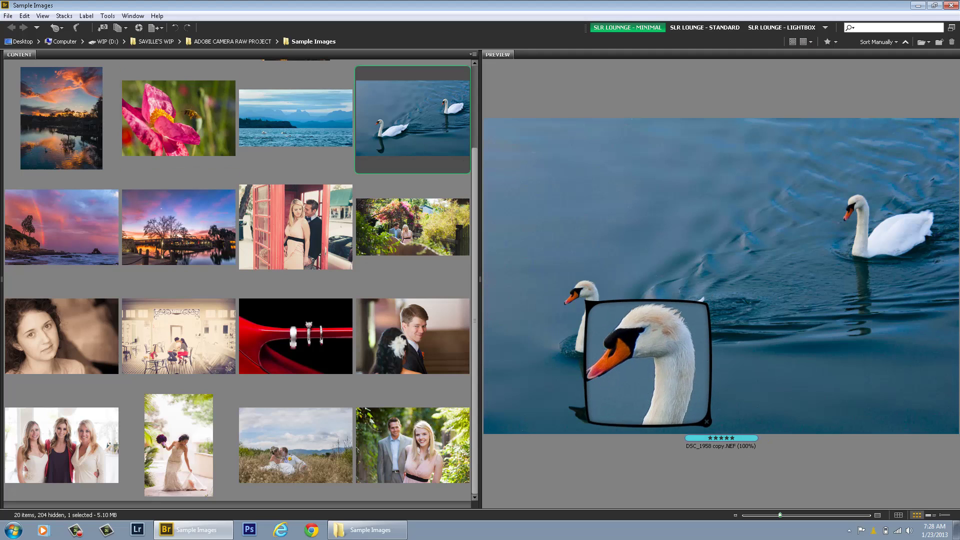
left_click(650, 360)
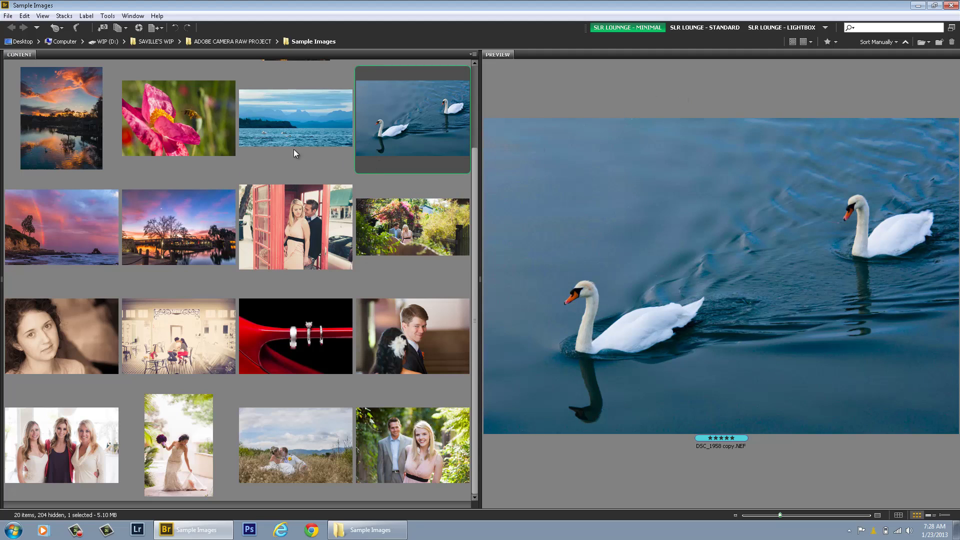
key("Right")
key("Right")
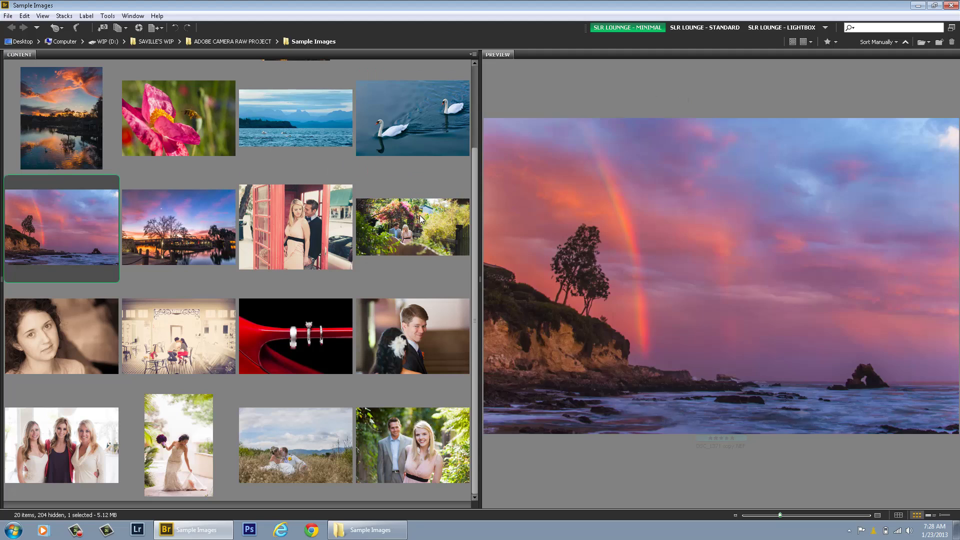
key("Left")
key("Left")
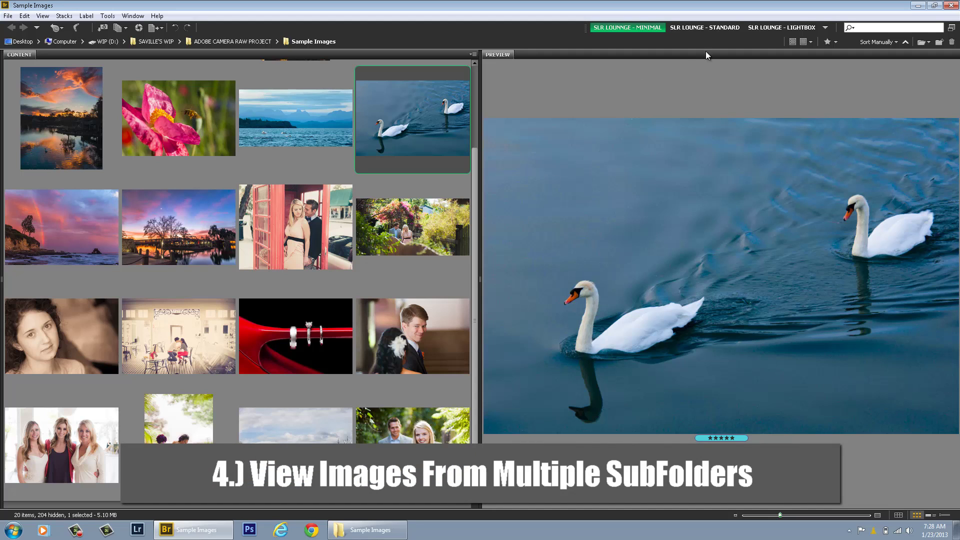
Switch to SLR LOUNGE - STANDARD and open WIP (D:) > SAVILLE'S WIP > 2012.12.15 - Joshua Tree.
left_click(706, 27)
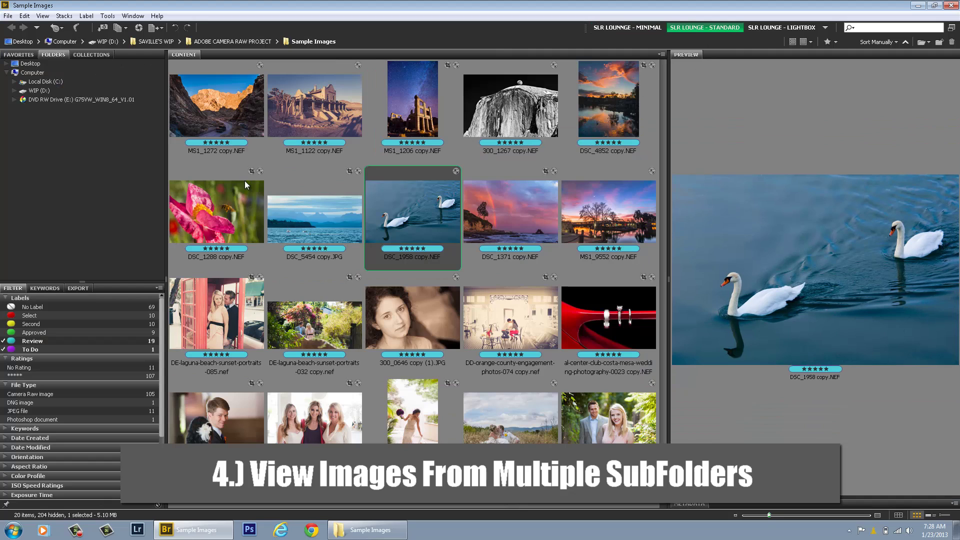
left_click(14, 90)
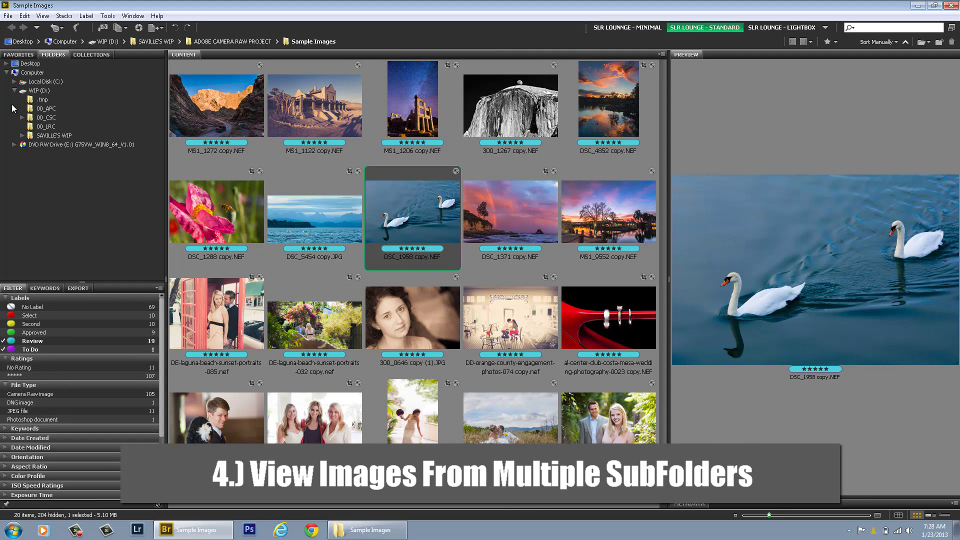
left_click(22, 136)
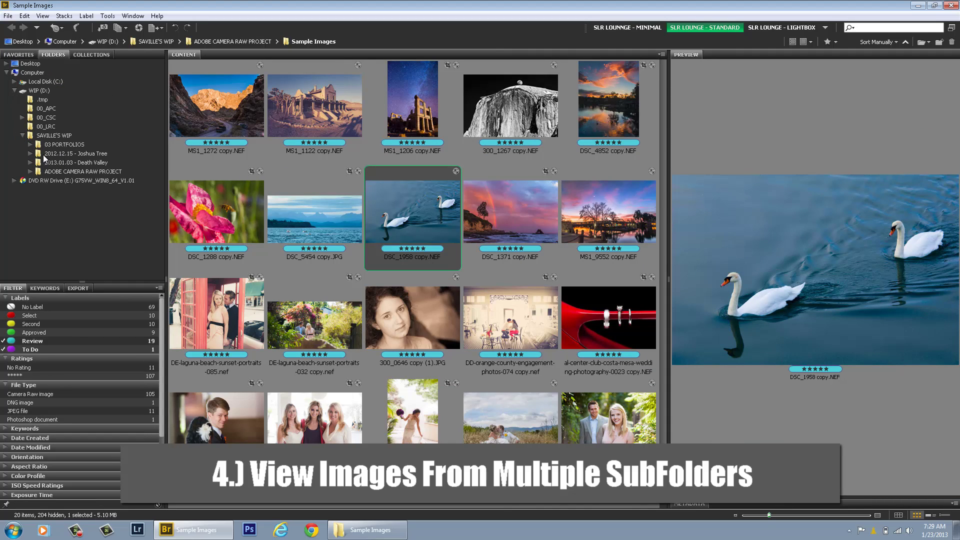
left_click(30, 154)
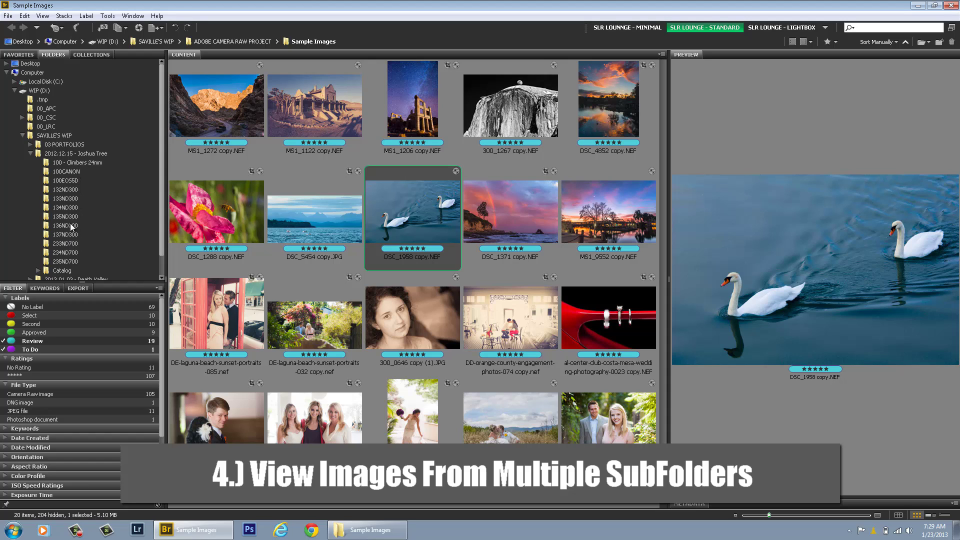
left_click(64, 153)
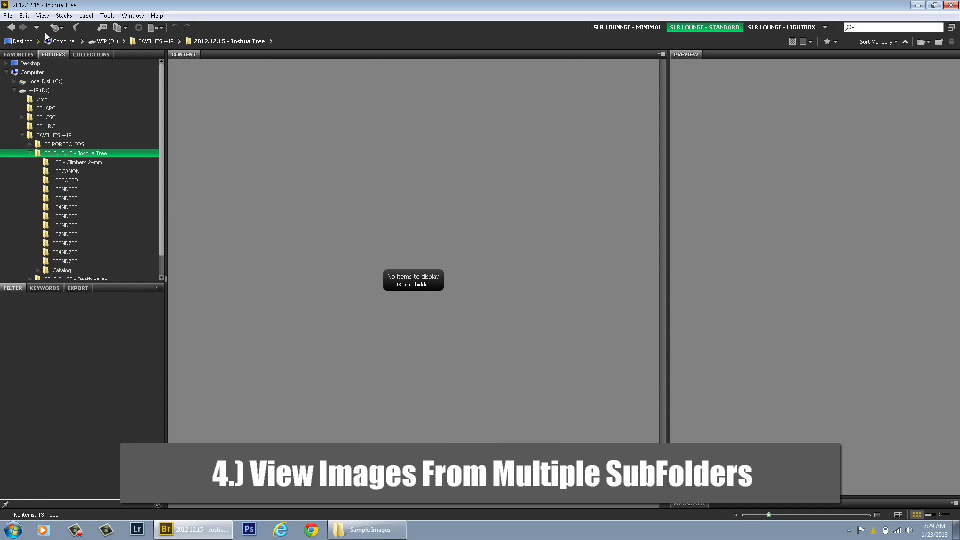
Turn on View > Show Items from Subfolders to list the Joshua Tree folder's subfolder images.
left_click(42, 15)
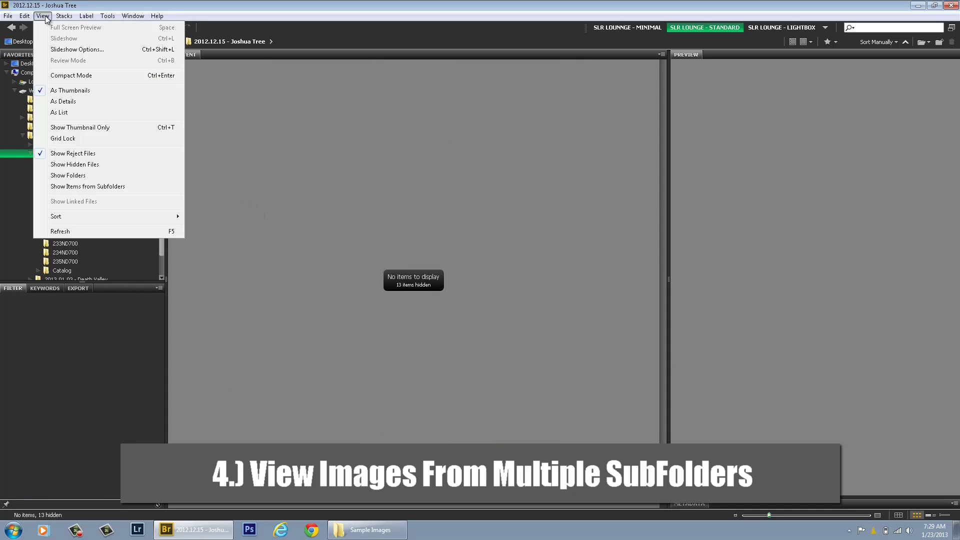
left_click(84, 187)
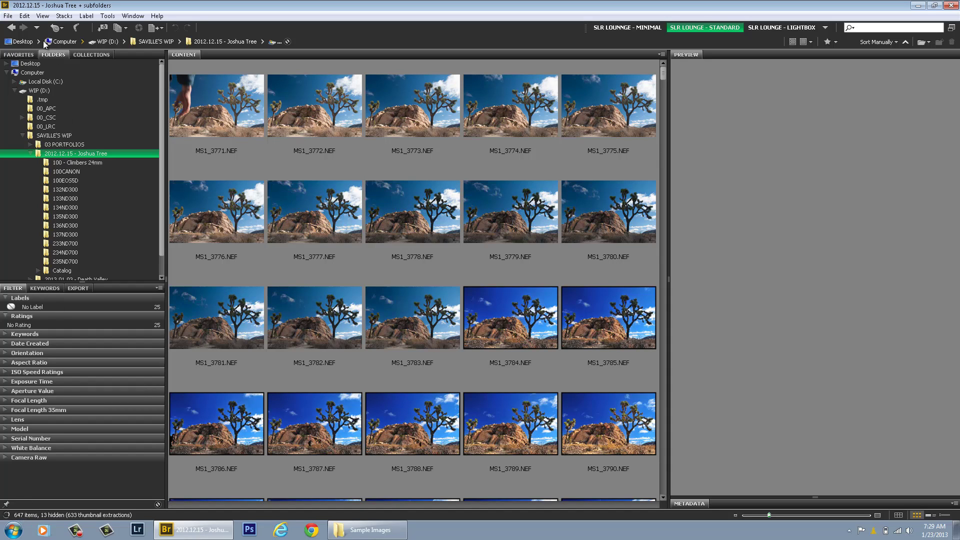
left_click(43, 16)
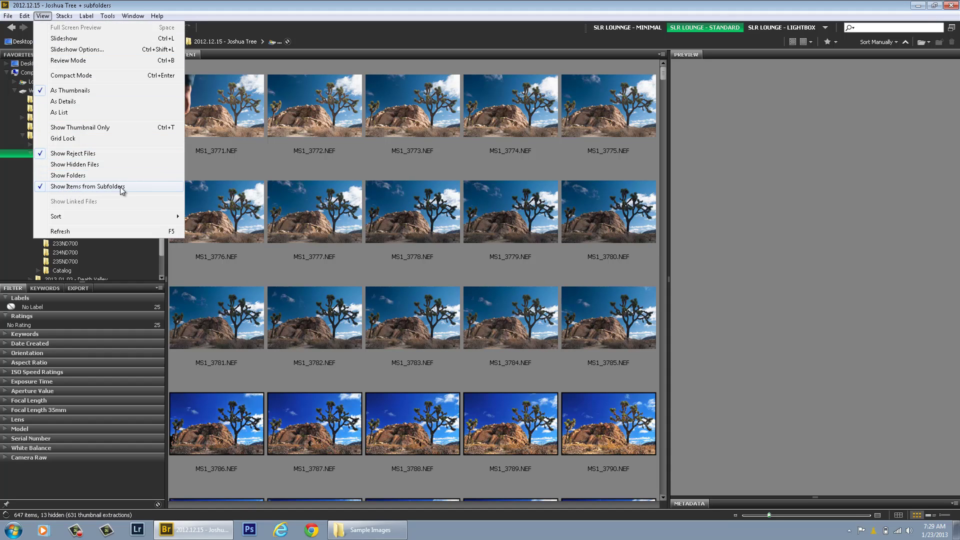
Show the subfolders themselves and hidden files in the content grid.
left_click(71, 176)
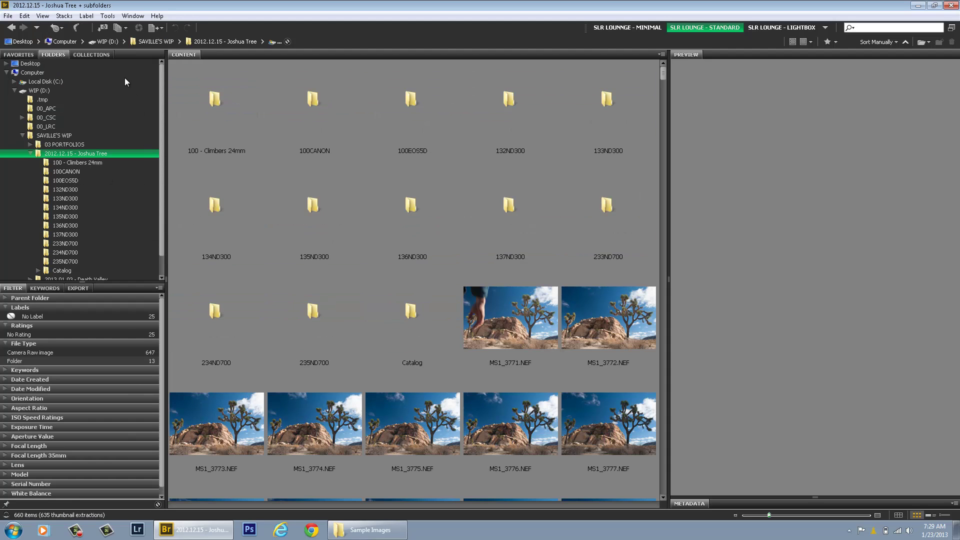
left_click(43, 15)
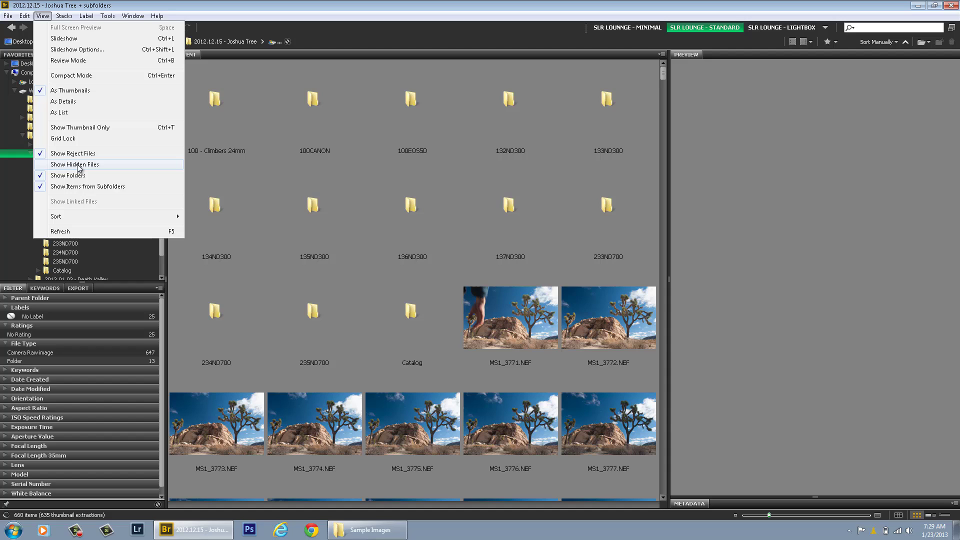
left_click(78, 165)
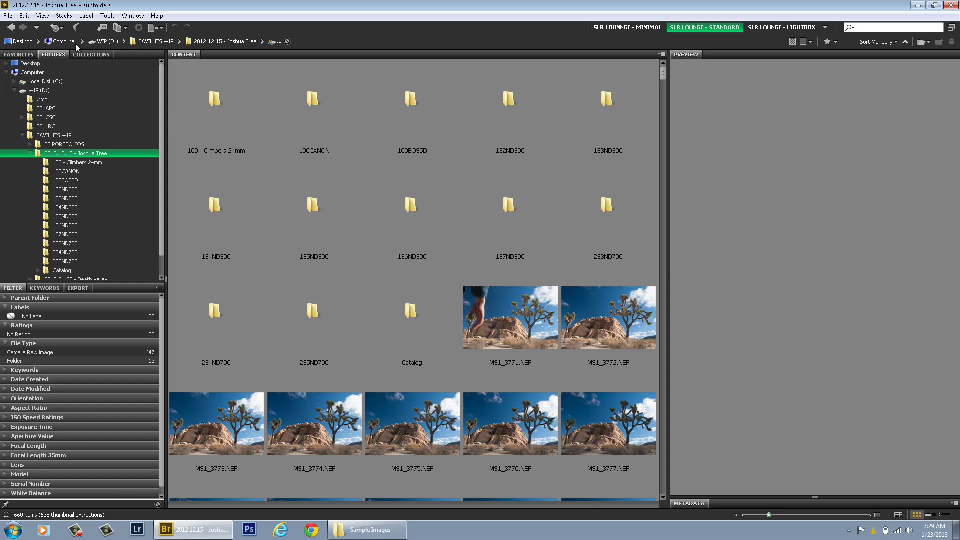
Return the Joshua Tree folder to its own contents, listing only its 13 subfolders.
left_click(43, 16)
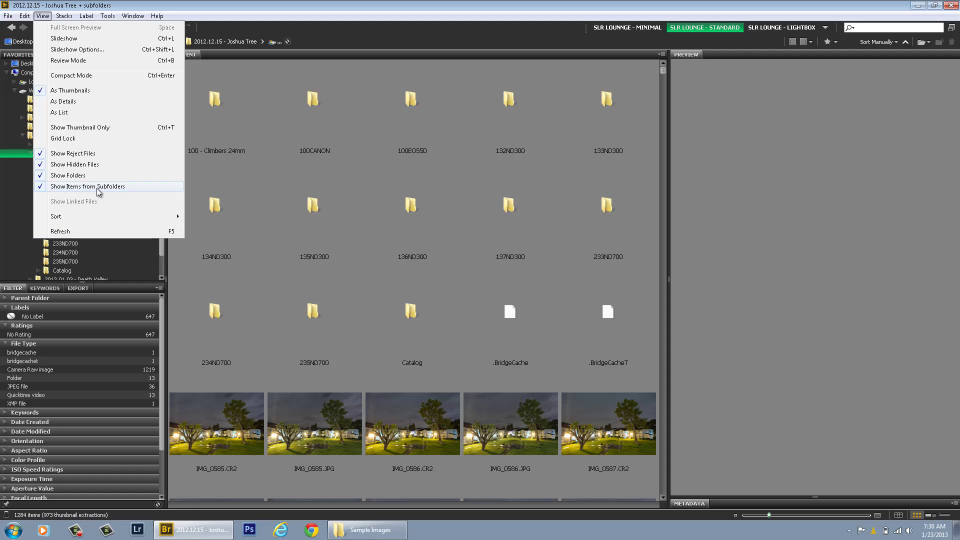
left_click(161, 248)
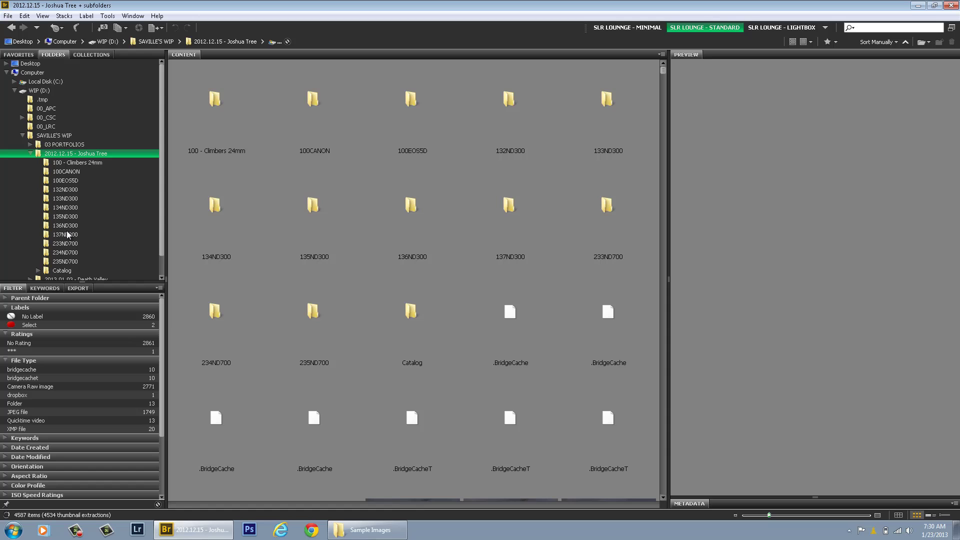
left_click(64, 153)
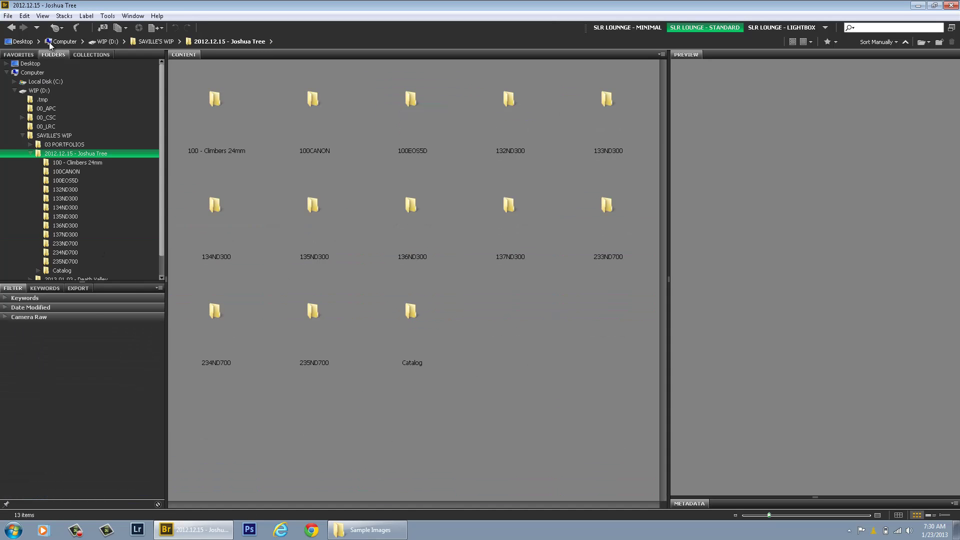
Re-enable Show Items from Subfolders so Joshua Tree lists all 5653 items.
left_click(42, 16)
left_click(63, 186)
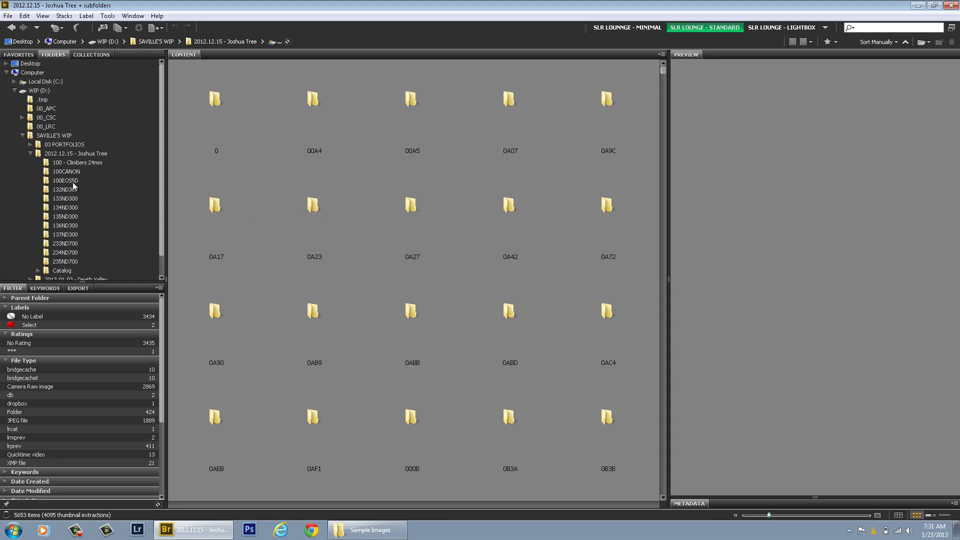
In folder 235ND700, select frames MS1_4948 through MS1_5082 and open all 135 in Camera Raw.
left_click(67, 262)
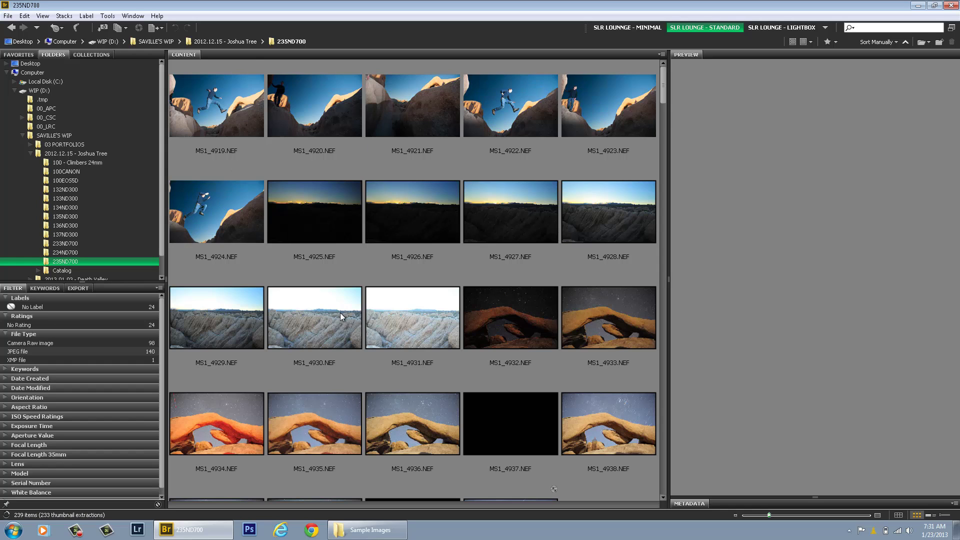
scroll(340, 311, "down", 5)
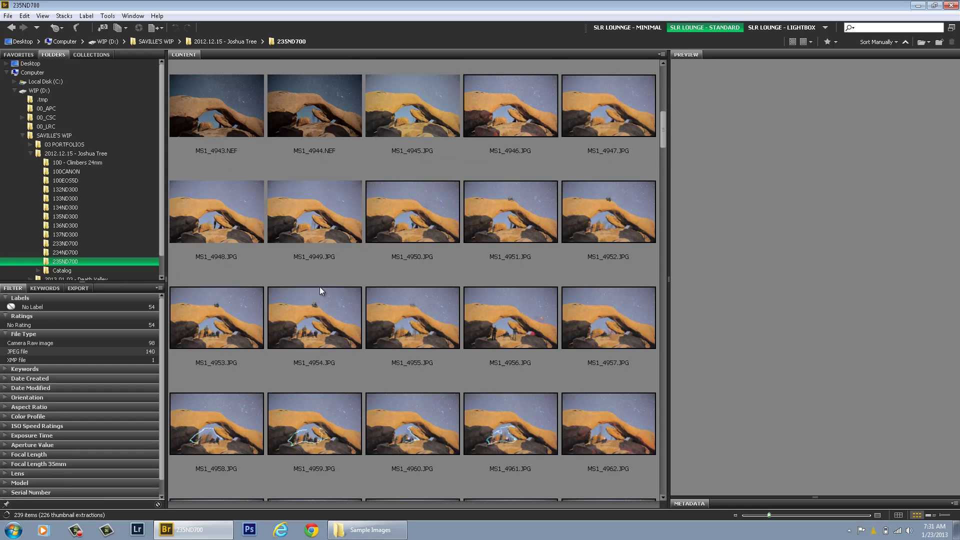
scroll(320, 287, "down", 1)
key("Right")
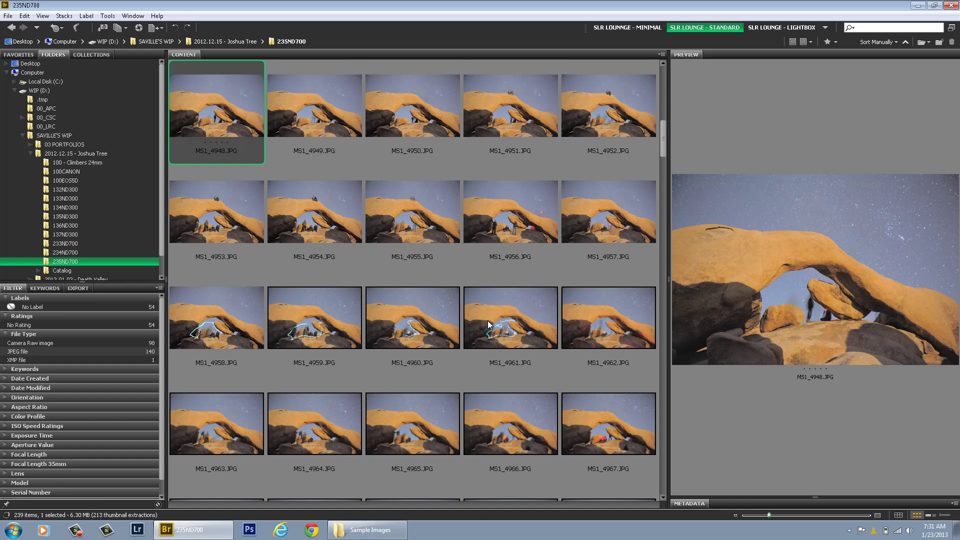
left_click(608, 338, "shift")
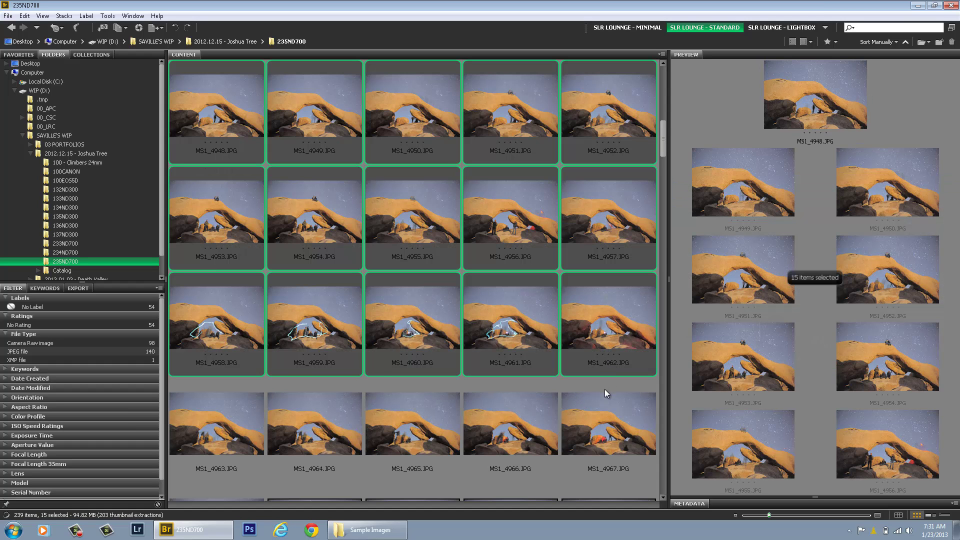
scroll(603, 380, "down", 20)
left_click(610, 220, "shift")
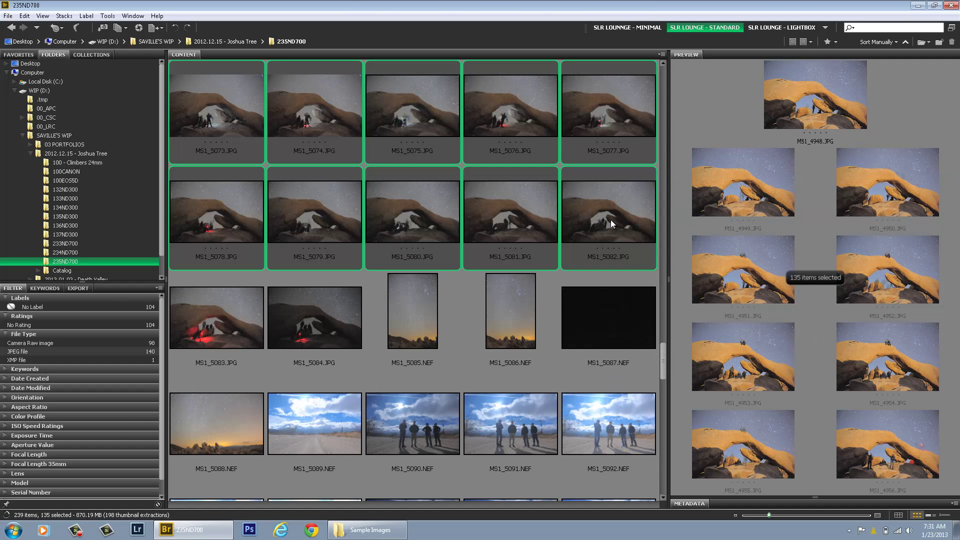
key("ctrl+r")
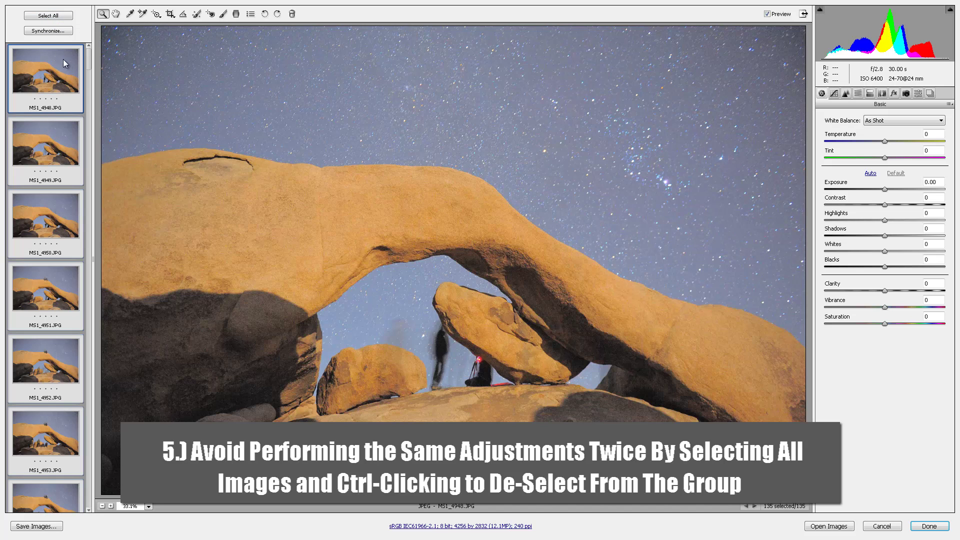
Select all 135 filmstrip frames, then deselect MS1_4948 so 134 remain grouped.
left_click(51, 71, "ctrl")
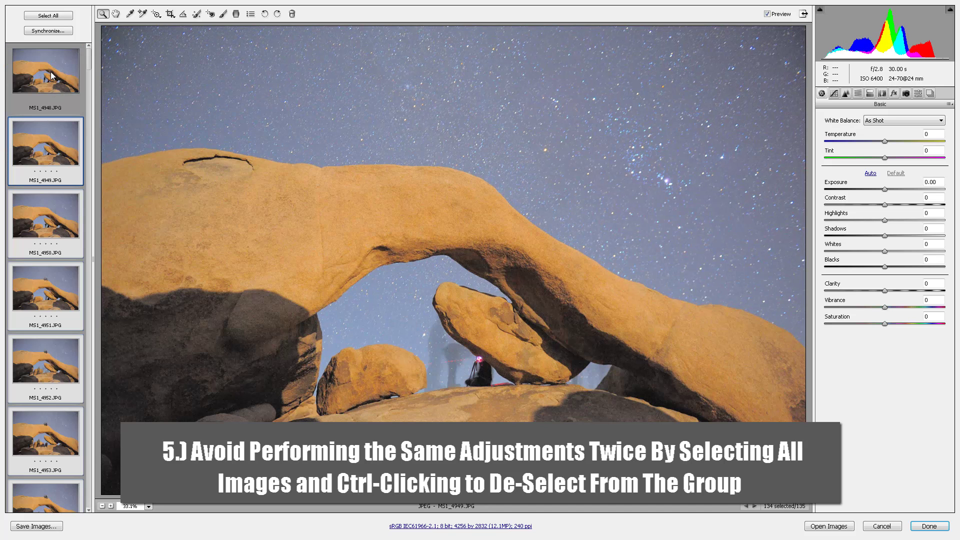
left_click(52, 74)
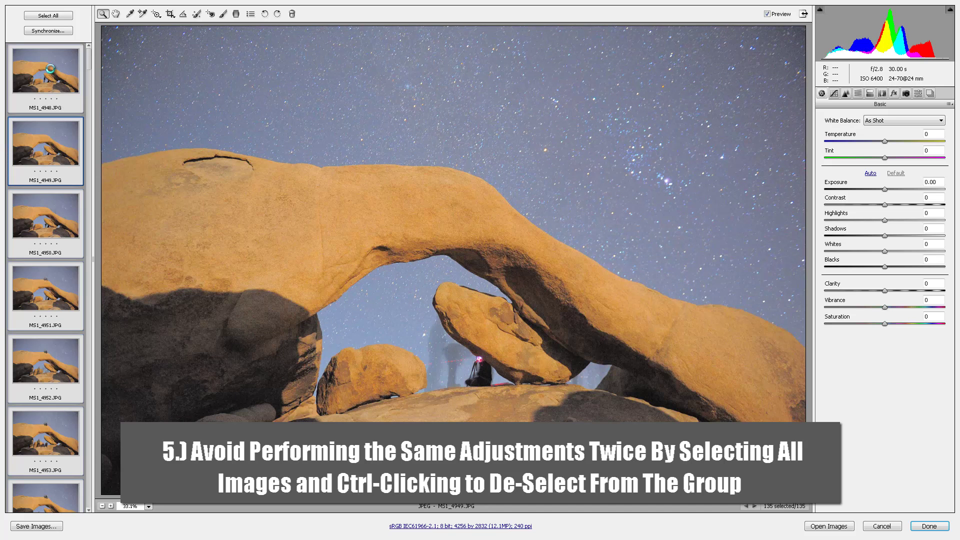
key("ctrl+a")
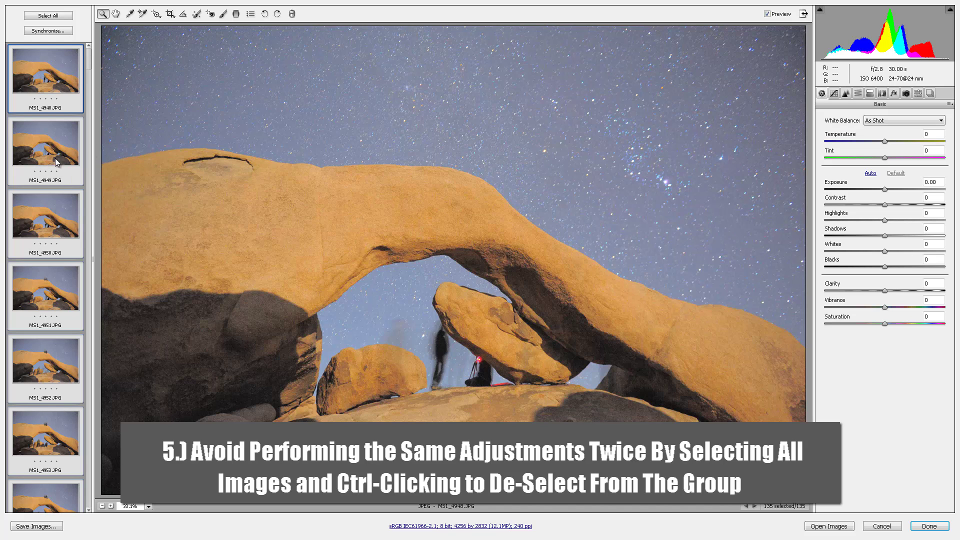
left_click(48, 75, "ctrl")
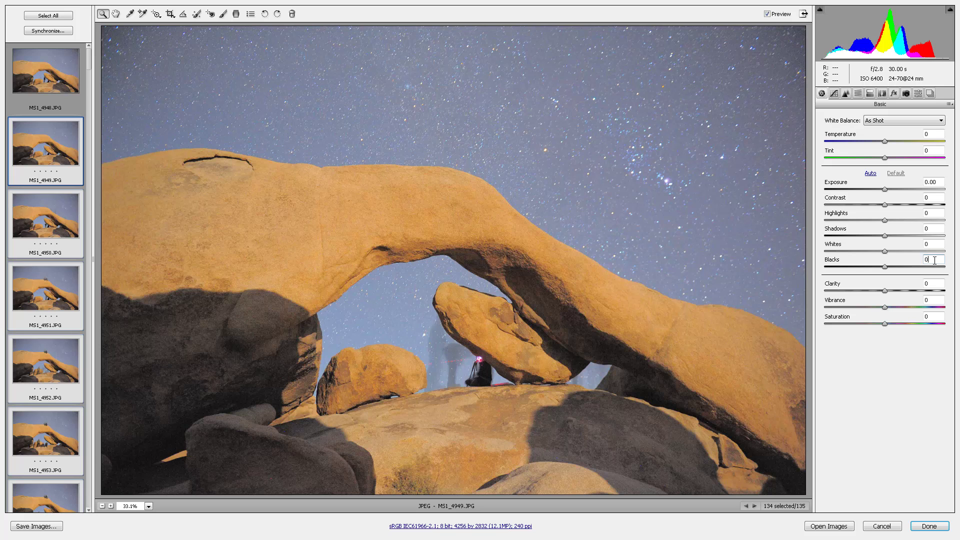
Darken Blacks, set Contrast to about +18, and pull Highlights down to -20.
left_click_drag(885, 267, 874, 241)
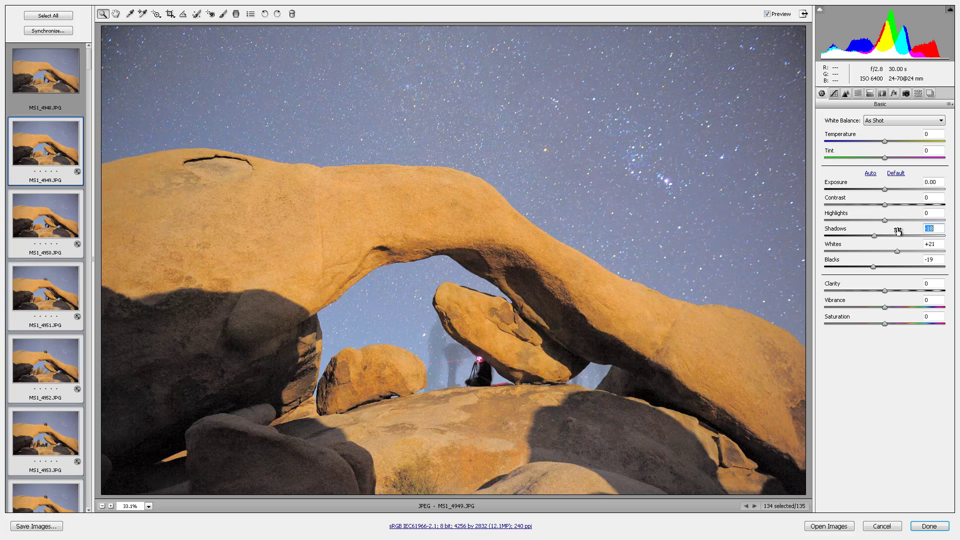
left_click(936, 200)
type("8")
key("Return")
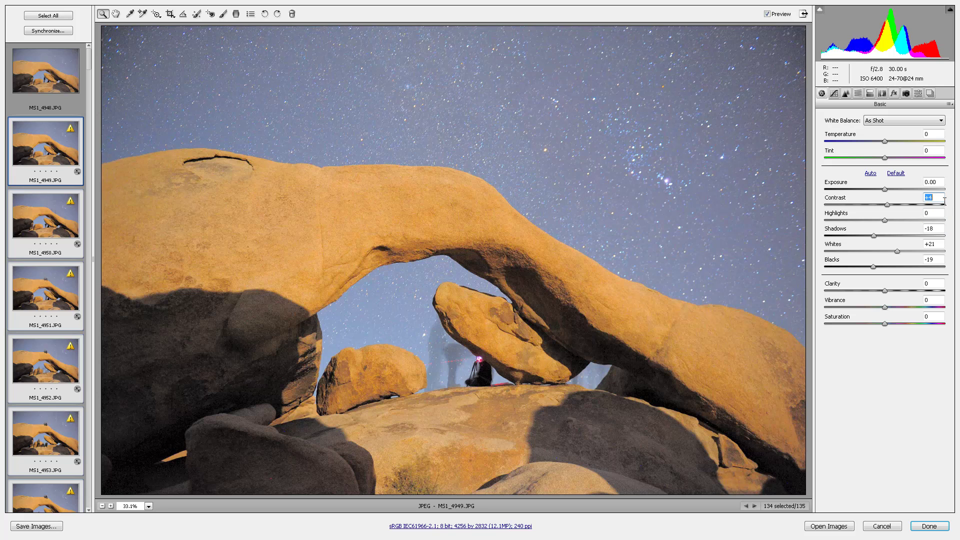
key("shift+Up")
key("shift+Up")
key("shift+Up")
key("shift+Down")
key("shift+Down")
key("Tab")
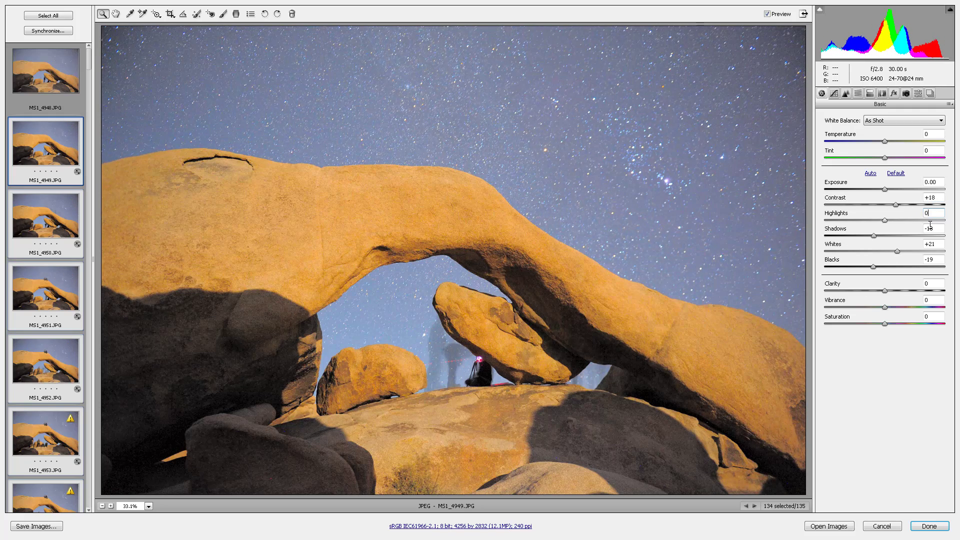
key("shift+Down")
key("shift+Down")
Shift Tint to +30, adjust Temperature, and settle Vibrance at -5.
left_click(934, 151)
key("shift+Up")
key("shift+Up")
key("shift+Up")
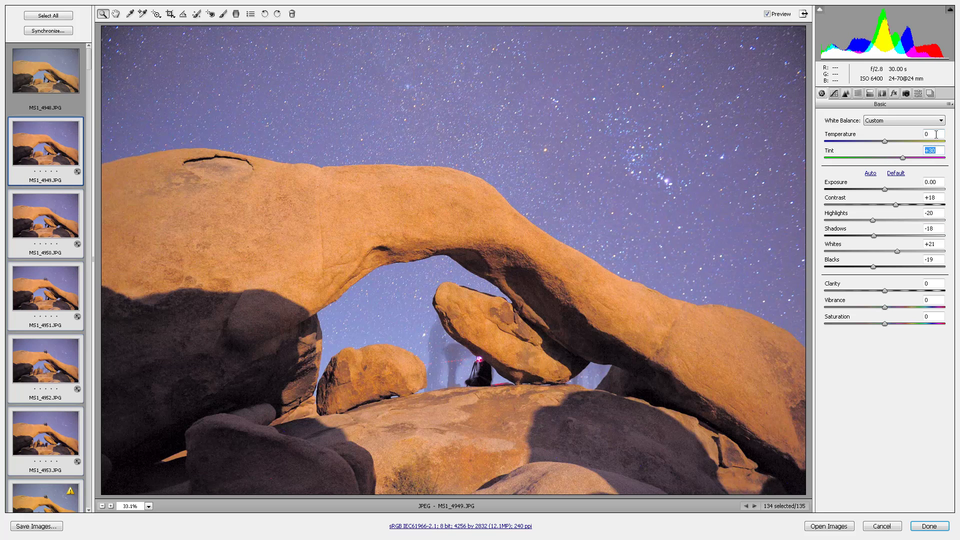
left_click(936, 134)
key("shift+Up")
type("0")
left_click(936, 301)
key("shift+Down")
key("Up")
key("Up")
key("Up")
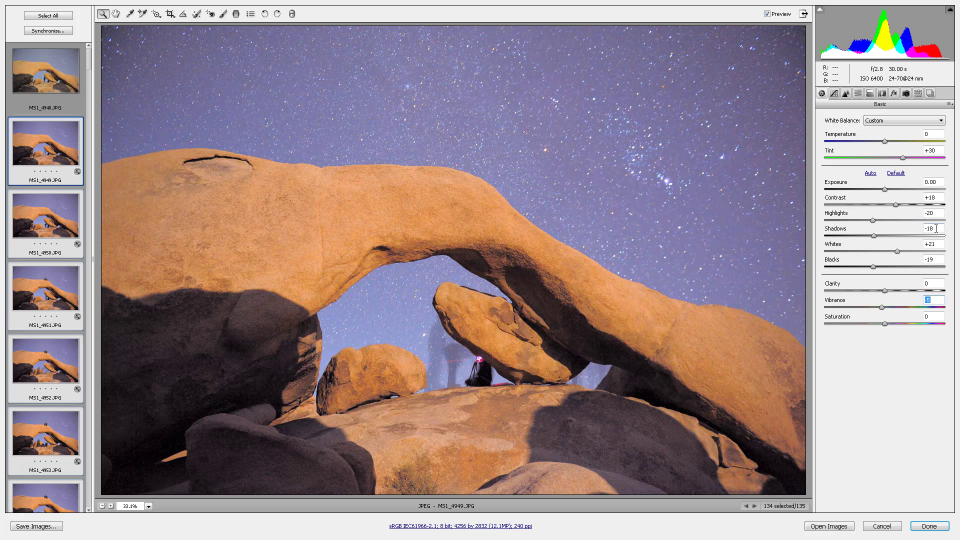
Finish with Blacks -9, Shadows -78 and Contrast raised to +48.
left_click(935, 259)
key("shift+Up")
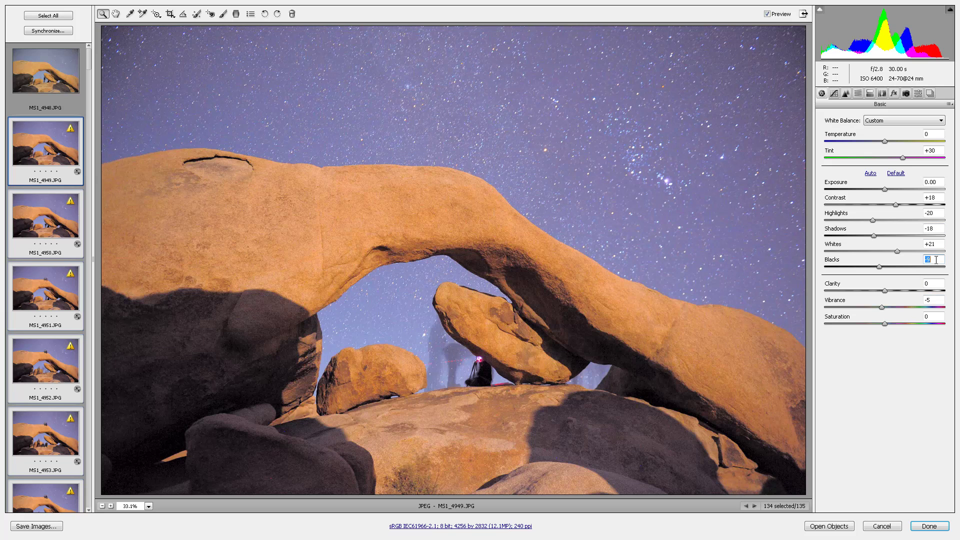
left_click(935, 228)
key("shift+Down")
key("shift+Down")
key("shift+Down")
key("shift+Down")
key("shift+Down")
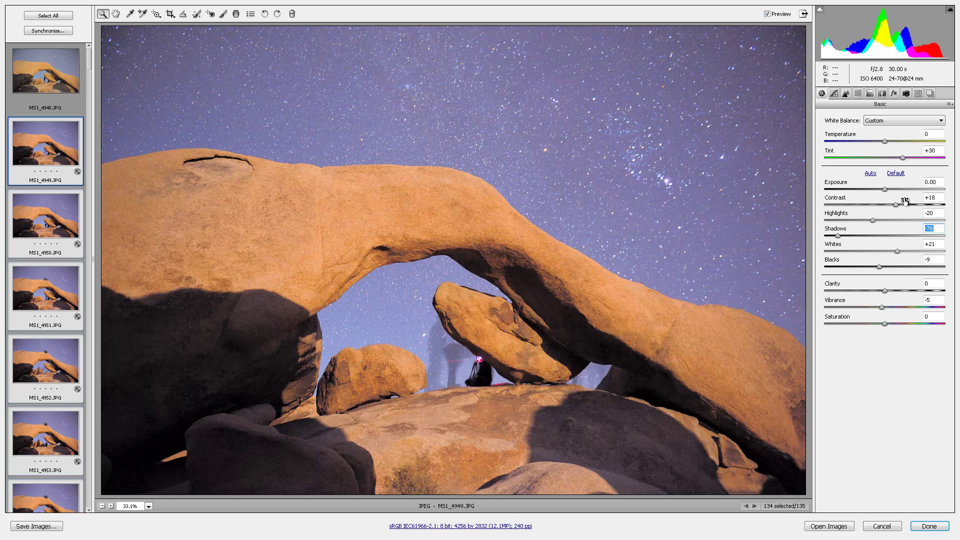
left_click(935, 197)
key("shift+Up")
key("shift+Up")
key("shift+Up")
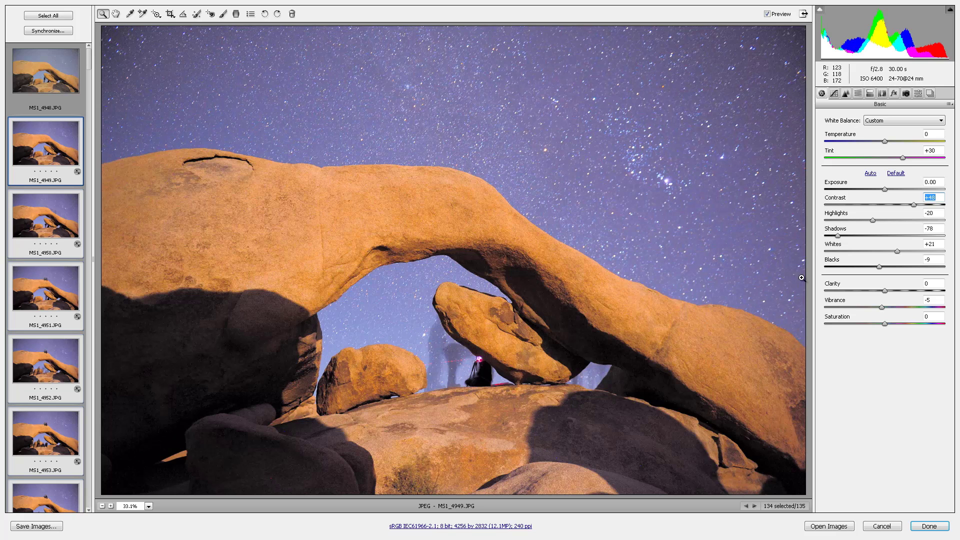
Drop MS1_4949 and MS1_4950 from the group and lower Exposure to -0.30 on the other 132.
left_click(63, 140, "ctrl")
left_click(52, 213, "ctrl")
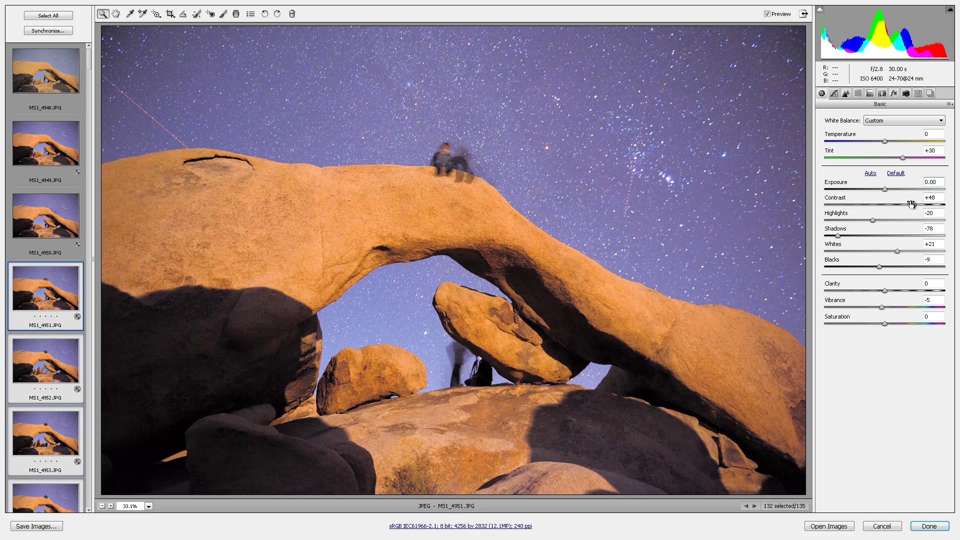
key("Down")
key("Down")
key("Down")
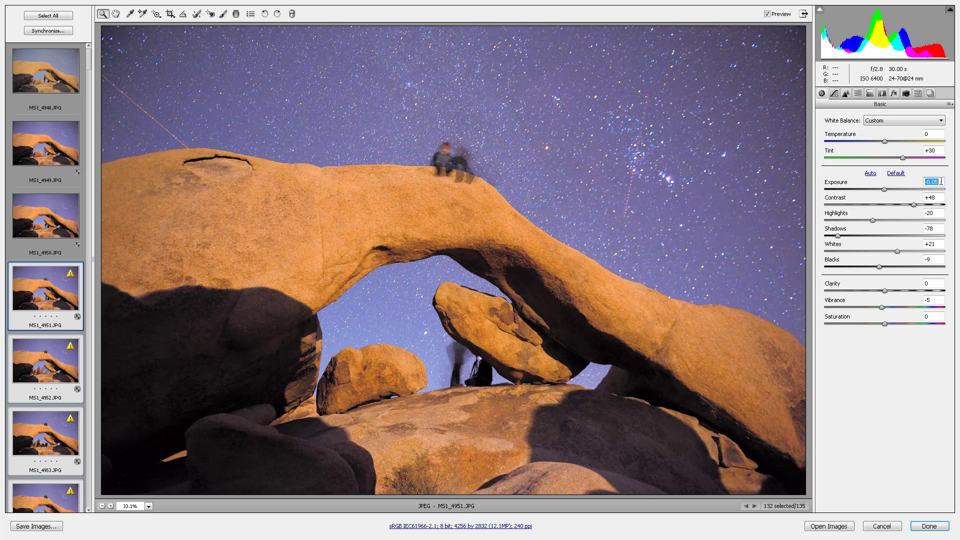
key("Down")
key("Down")
key("Down")
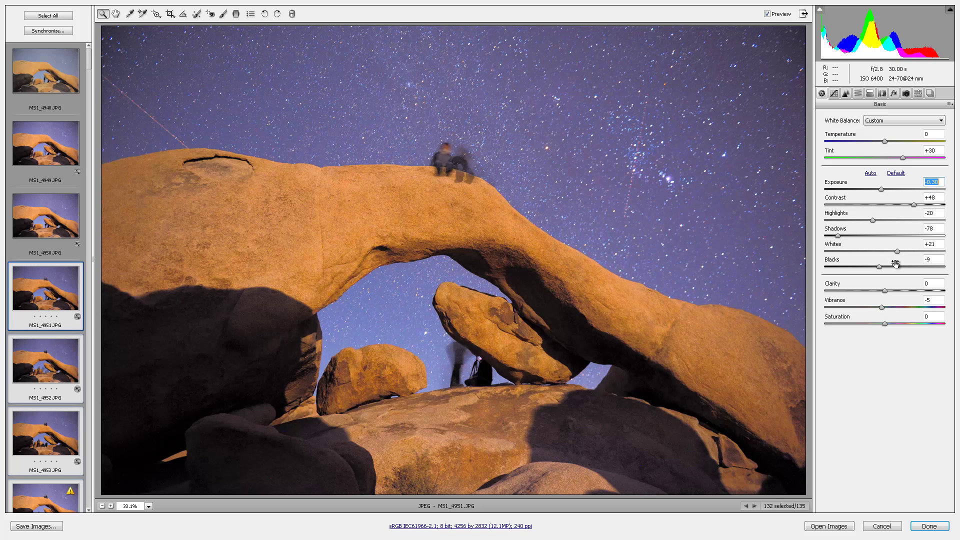